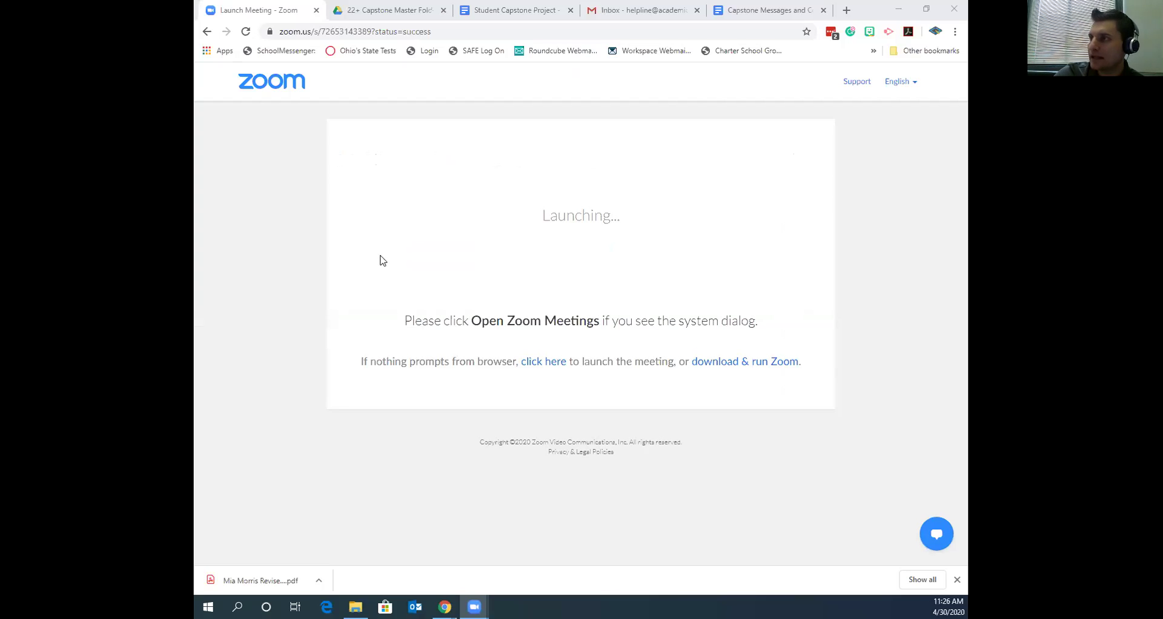
Switch to the 'Capstone Messages and Common Q&A' document tab showing the helpline login details.
{"action": "left_click", "coordinate": [766, 8]}
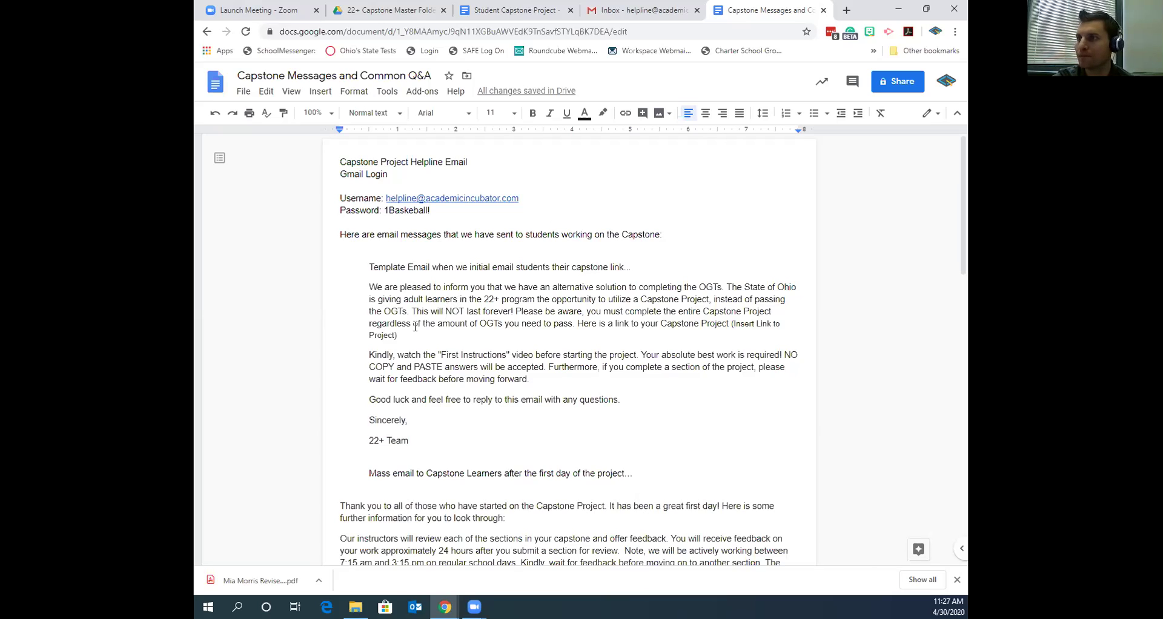
Scroll down to show the initial capstone-link template email in full.
{"action": "scroll", "coordinate": [424, 301], "scroll_direction": "down", "scroll_amount": 1}
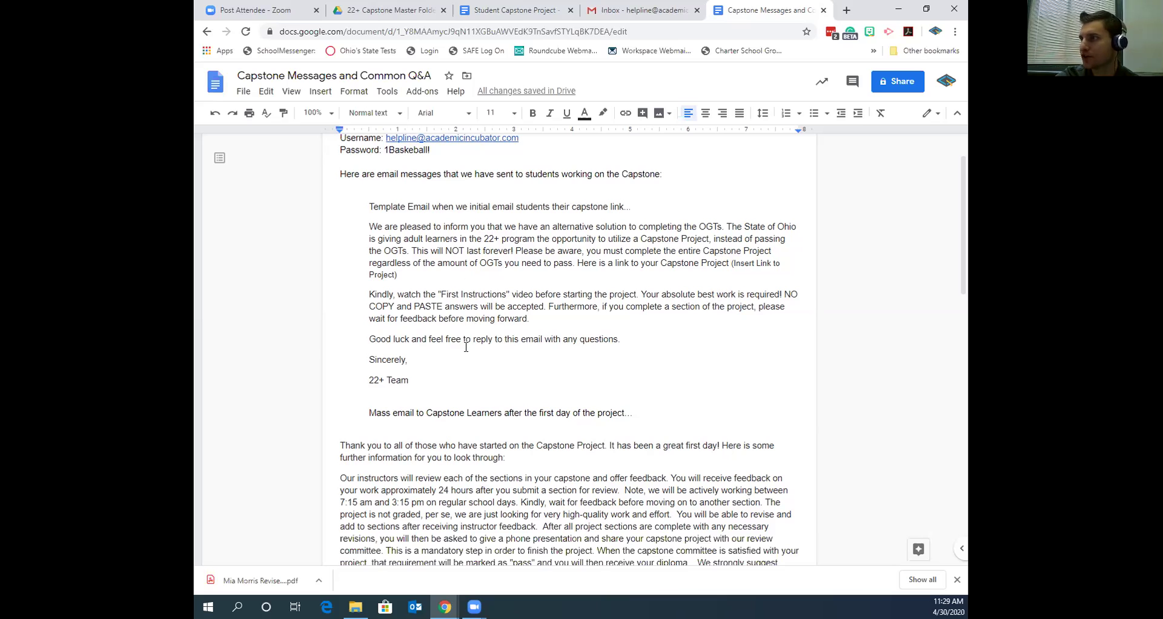
Scroll past the first- and second-day mass emails to the Common Questions and Answers heading.
{"action": "scroll", "coordinate": [466, 345], "scroll_direction": "down", "scroll_amount": 1}
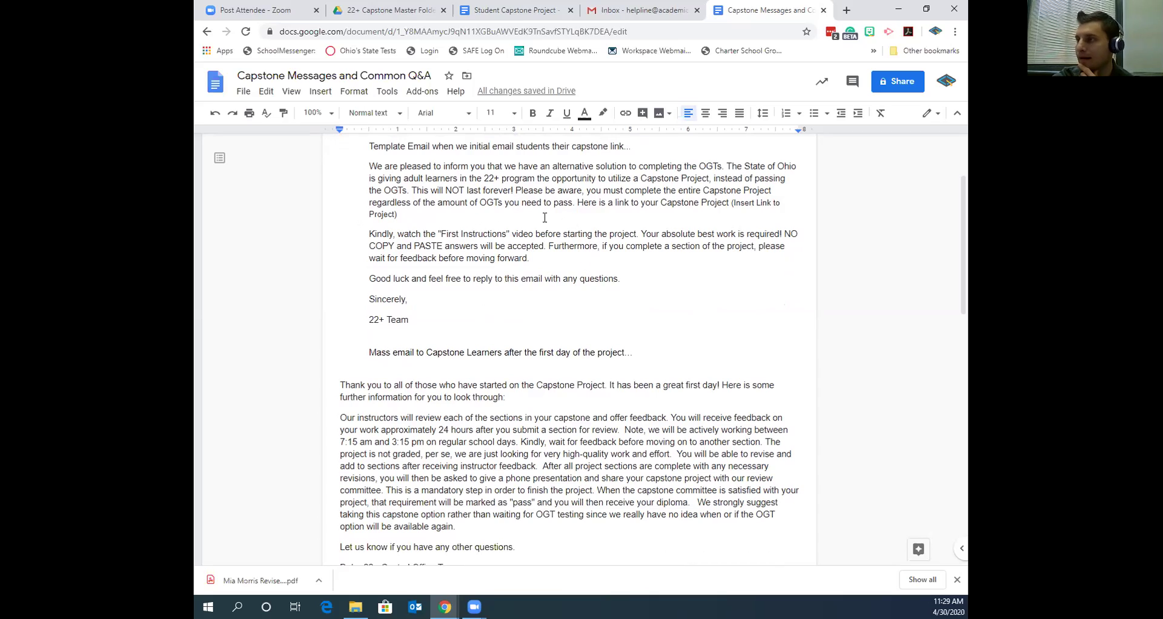
{"action": "scroll", "coordinate": [580, 364], "scroll_direction": "down", "scroll_amount": 1}
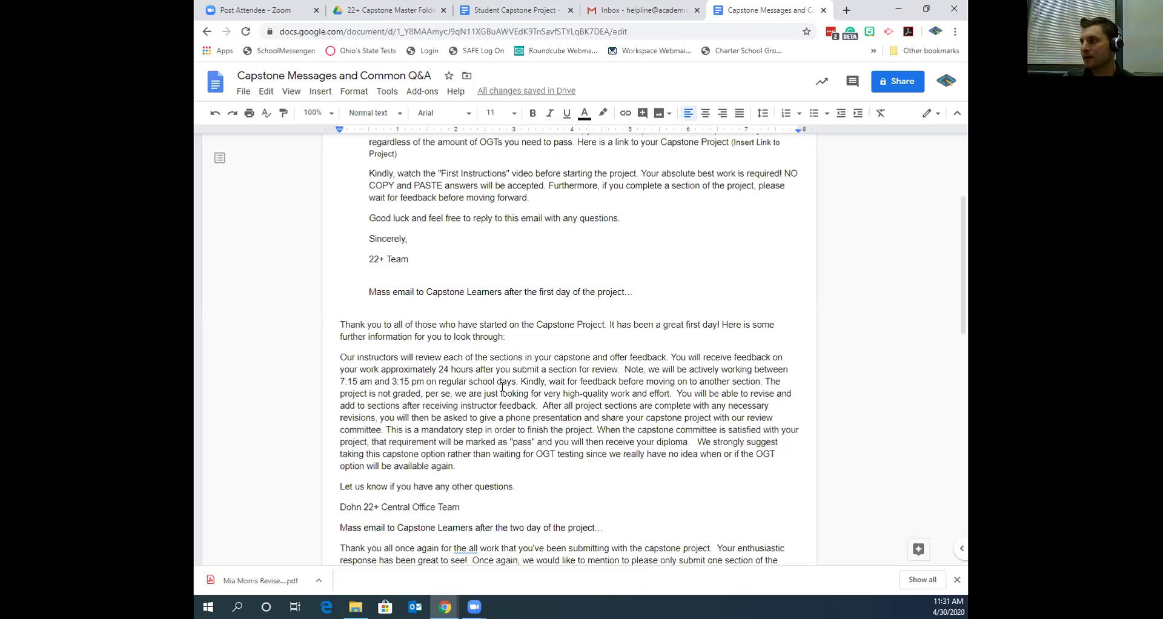
{"action": "scroll", "coordinate": [501, 386], "scroll_direction": "down", "scroll_amount": 7}
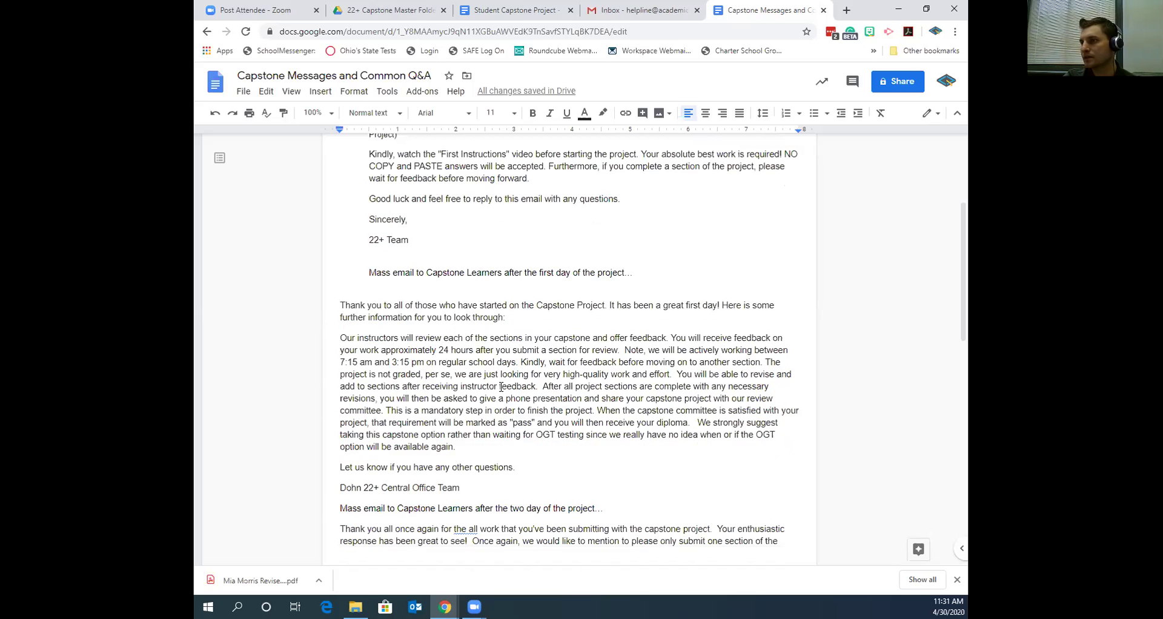
{"action": "scroll", "coordinate": [501, 386], "scroll_direction": "up", "scroll_amount": 2}
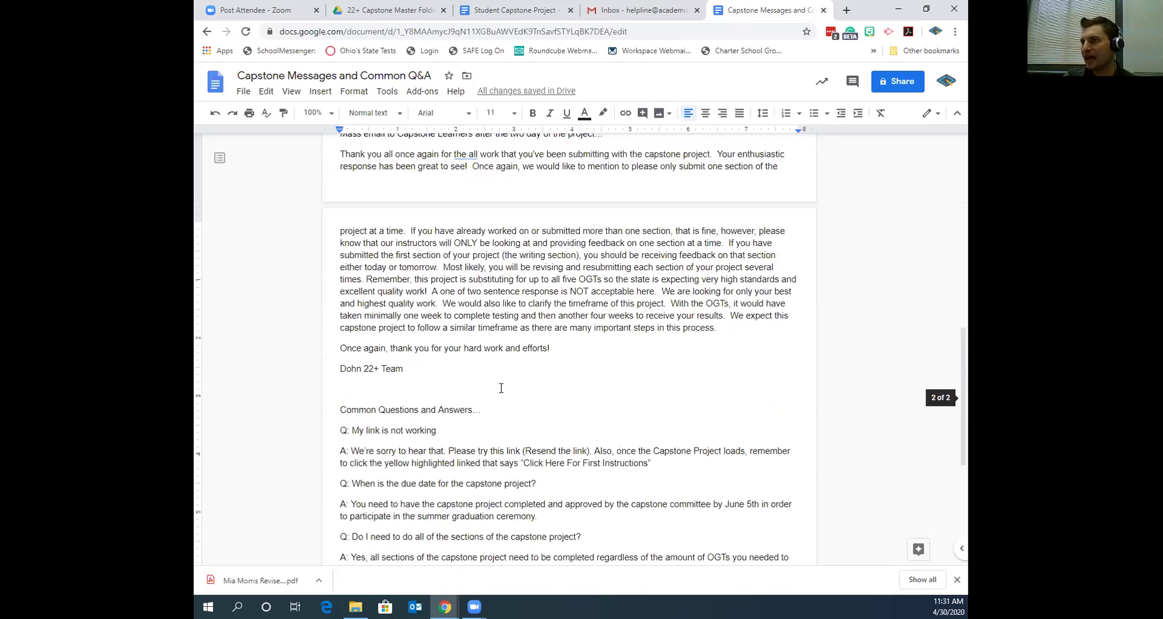
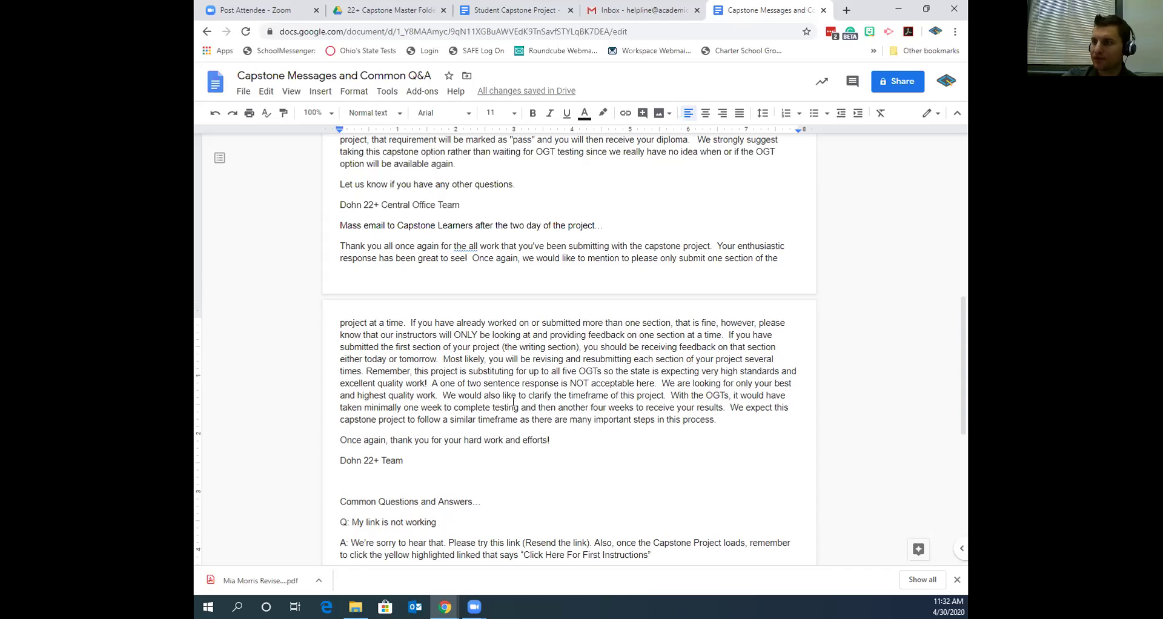
Scroll down to the Q&A covering broken links, the June 5th due date, and completing sections.
{"action": "scroll", "coordinate": [617, 409], "scroll_direction": "down", "scroll_amount": 1}
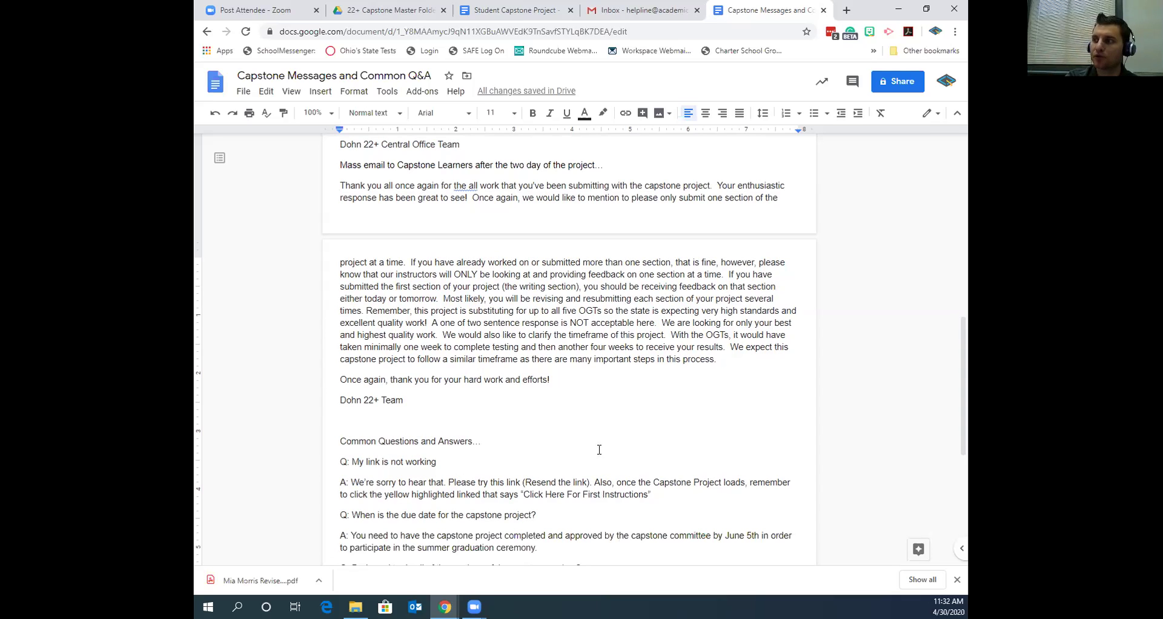
{"action": "scroll", "coordinate": [599, 449], "scroll_direction": "down", "scroll_amount": 1}
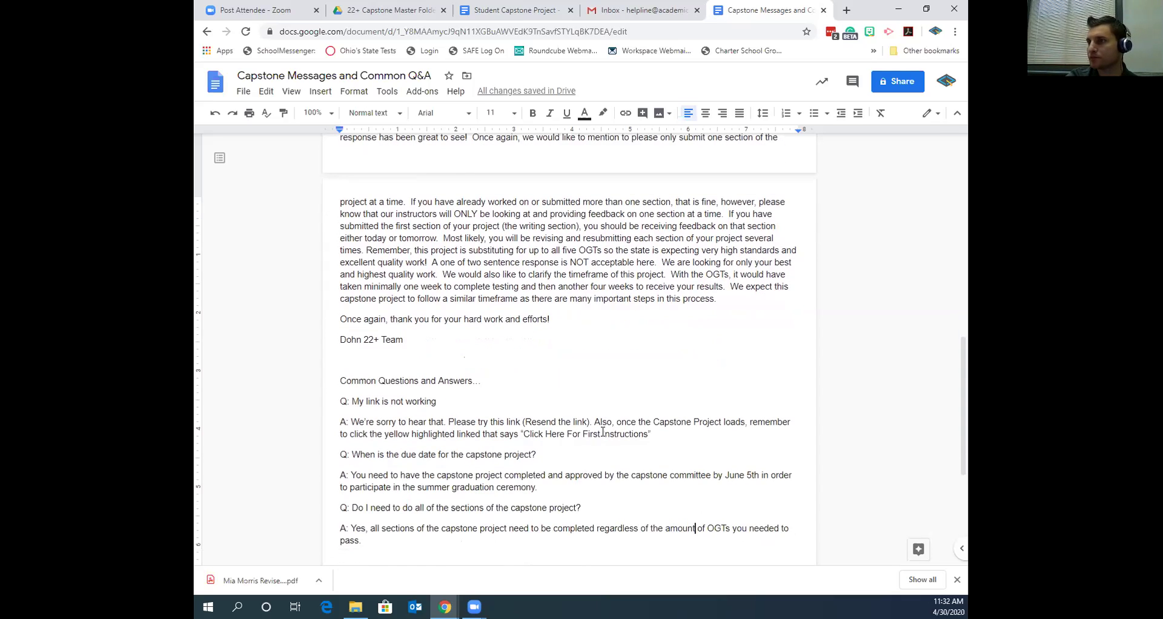
{"action": "scroll", "coordinate": [601, 431], "scroll_direction": "down", "scroll_amount": 2}
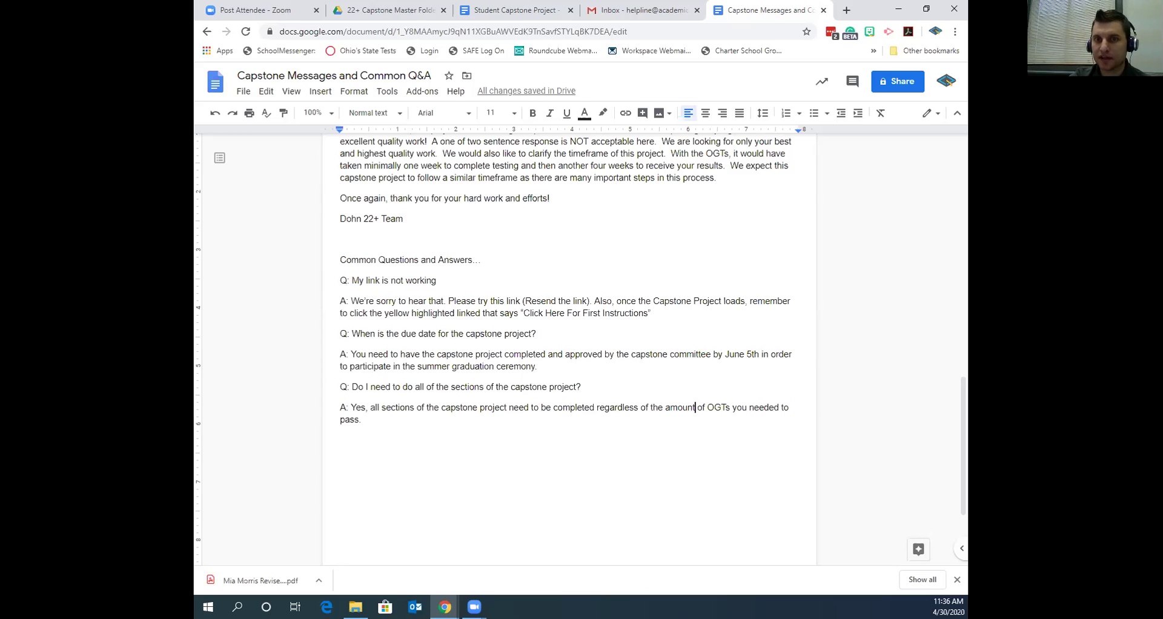
Dock the Hot List 2020 sheet as a tab, then go through Capstone messages to the Master Folder.
{"action": "left_click_drag", "start_coordinate": [194, 26], "coordinate": [345, 12]}
{"action": "left_click", "coordinate": [750, 11]}
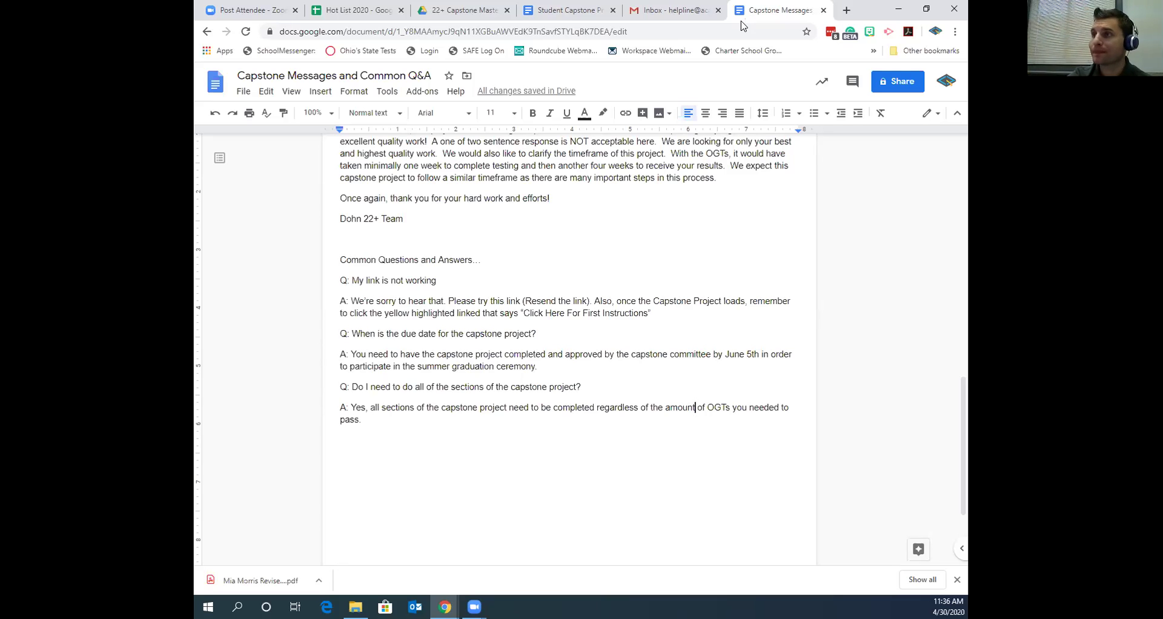
{"action": "left_click", "coordinate": [477, 11]}
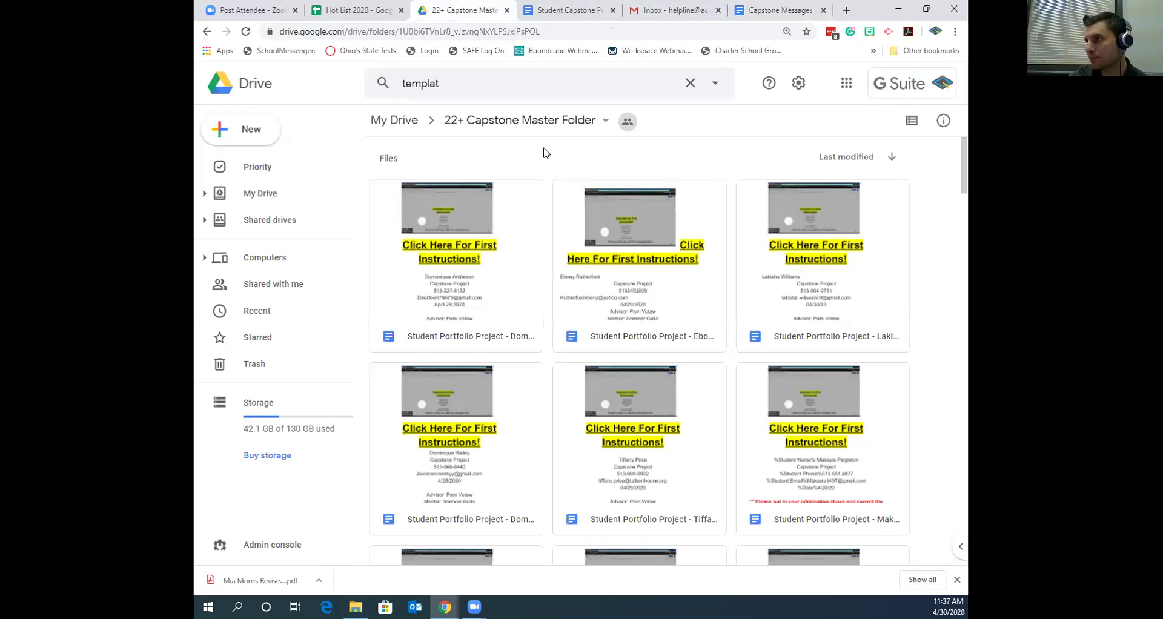
Bring up the Student Capstone Project - Template document tab.
{"action": "left_click", "coordinate": [547, 17]}
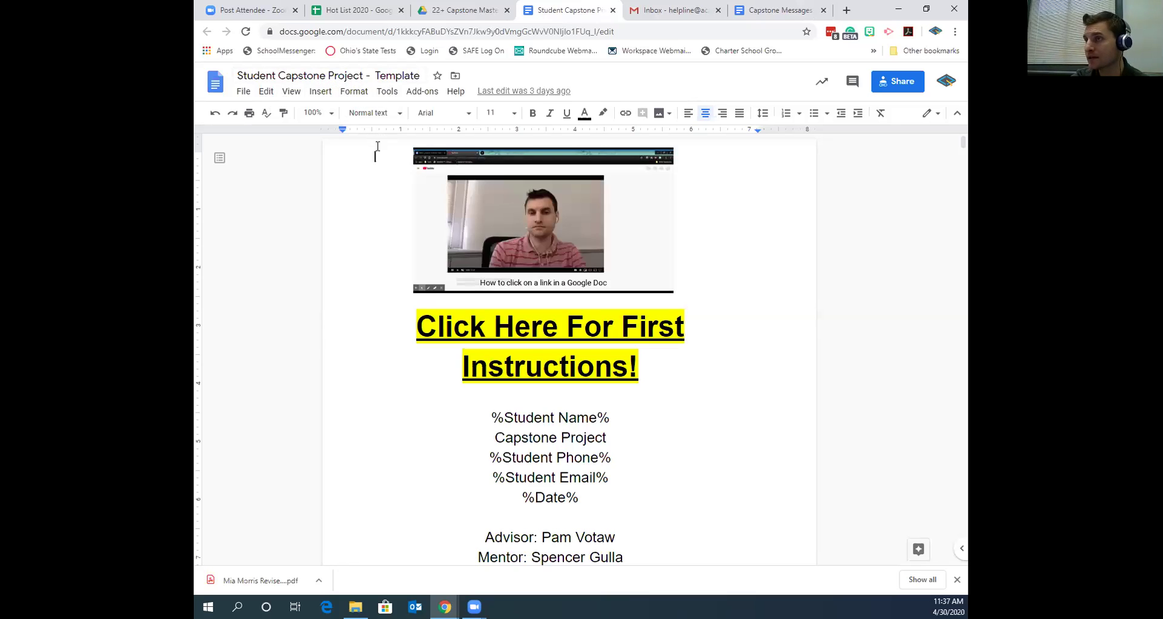
Copy the template as 'Student Capstone Project - ' plus the student's name, dropping 'Copy of'.
{"action": "left_click", "coordinate": [246, 95]}
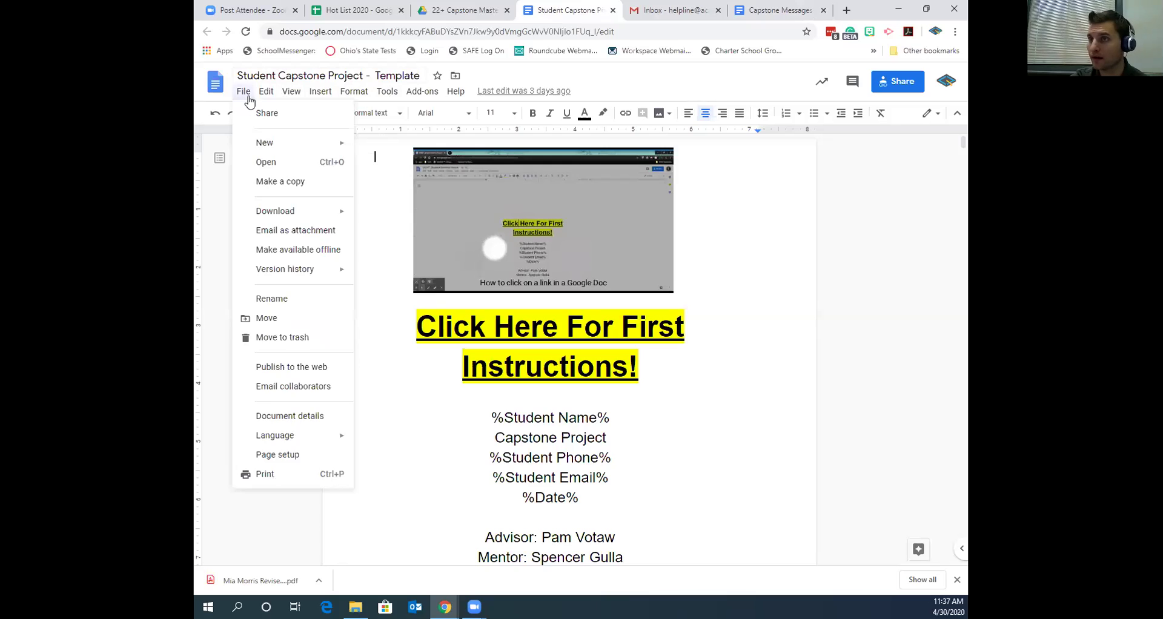
{"action": "left_click", "coordinate": [261, 185]}
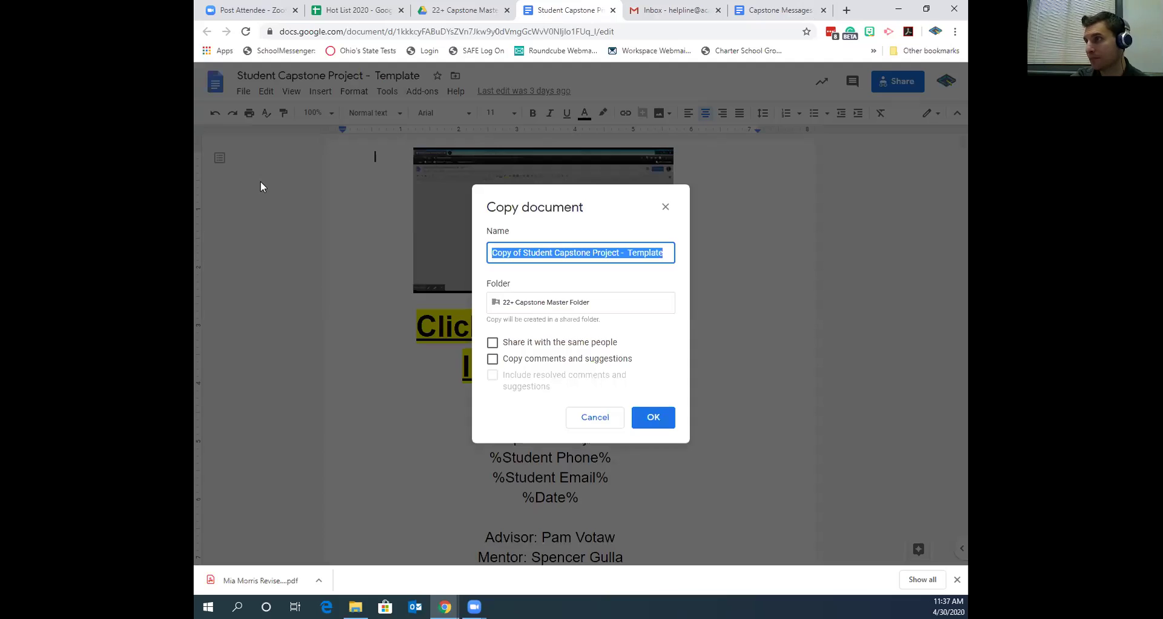
{"action": "left_click", "coordinate": [522, 253]}
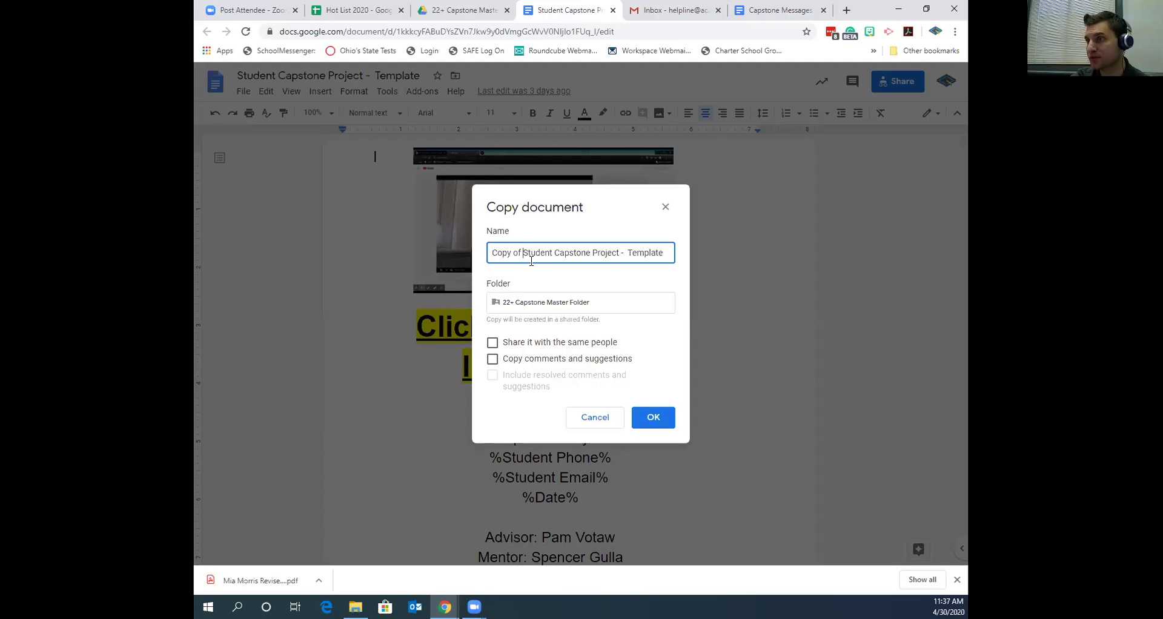
{"action": "key", "text": "BackSpace"}
{"action": "key", "text": "BackSpace"}
{"action": "key", "text": "BackSpace"}
{"action": "key", "text": "BackSpace"}
{"action": "key", "text": "BackSpace"}
{"action": "key", "text": "BackSpace"}
{"action": "key", "text": "BackSpace"}
{"action": "key", "text": "BackSpace"}
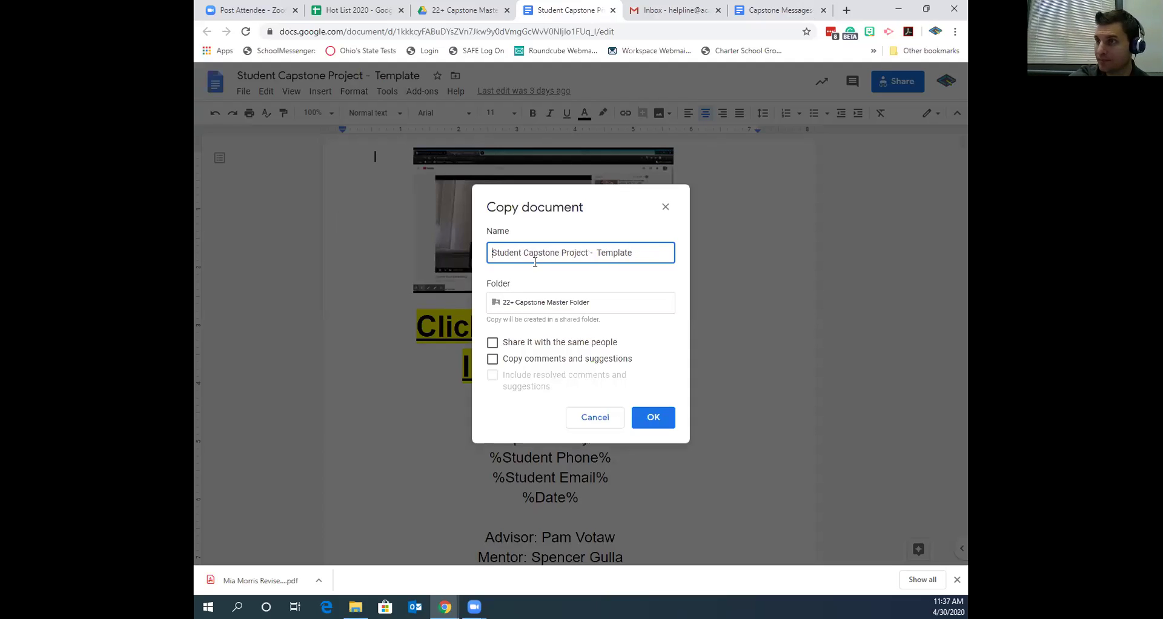
{"action": "double_click", "coordinate": [622, 253]}
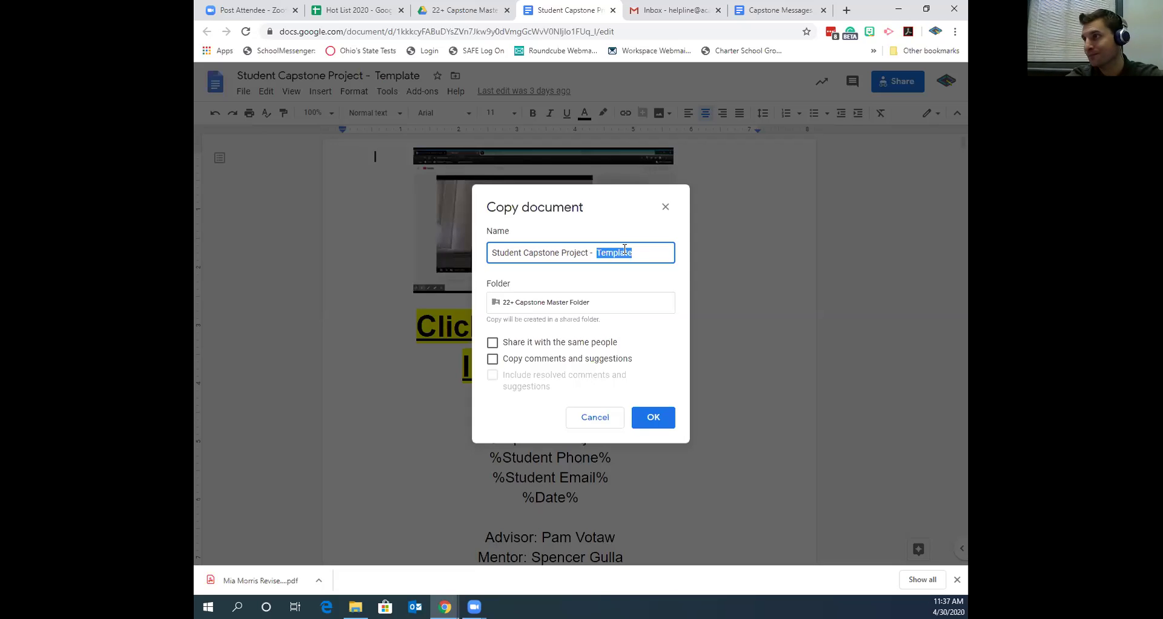
{"action": "type", "text": "To"}
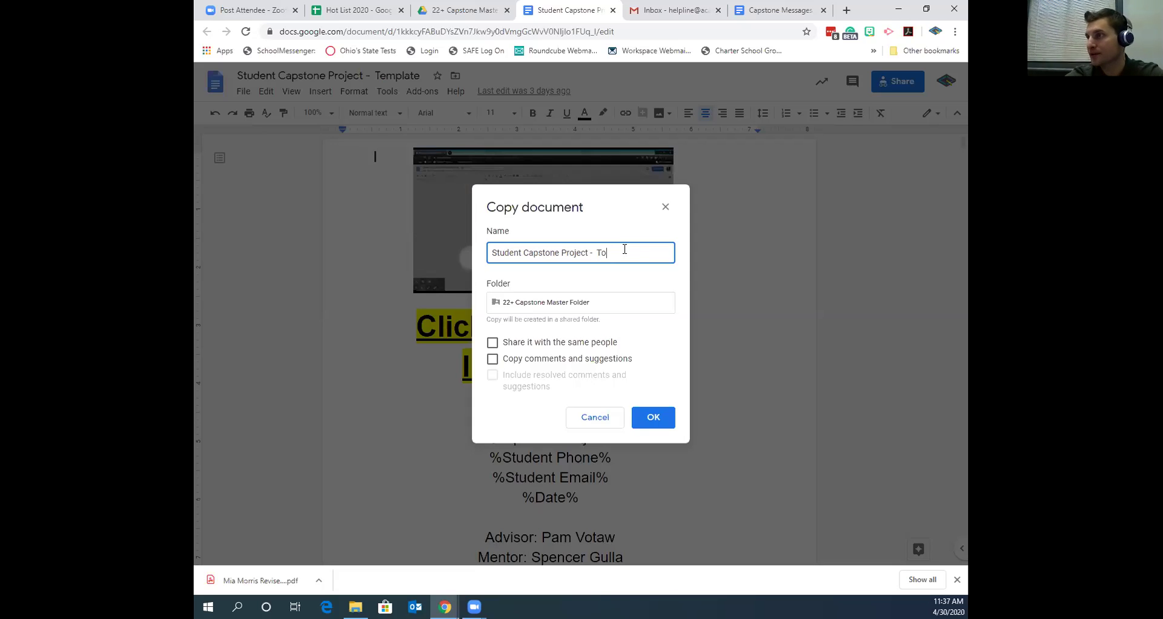
{"action": "type", "text": "ny Smith"}
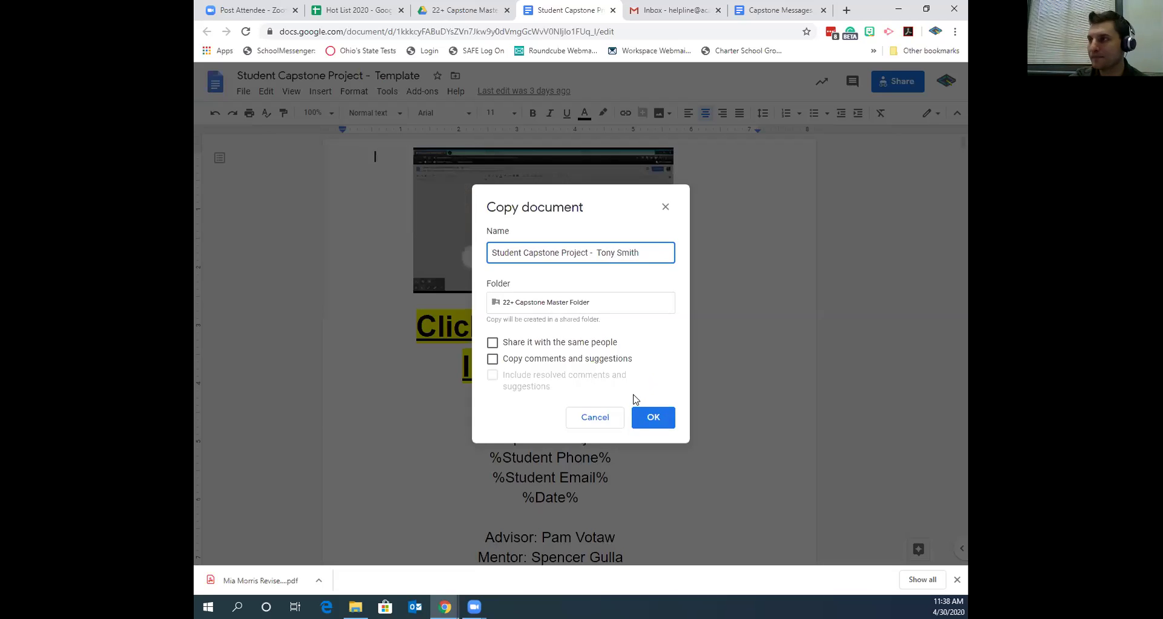
{"action": "left_click", "coordinate": [660, 424]}
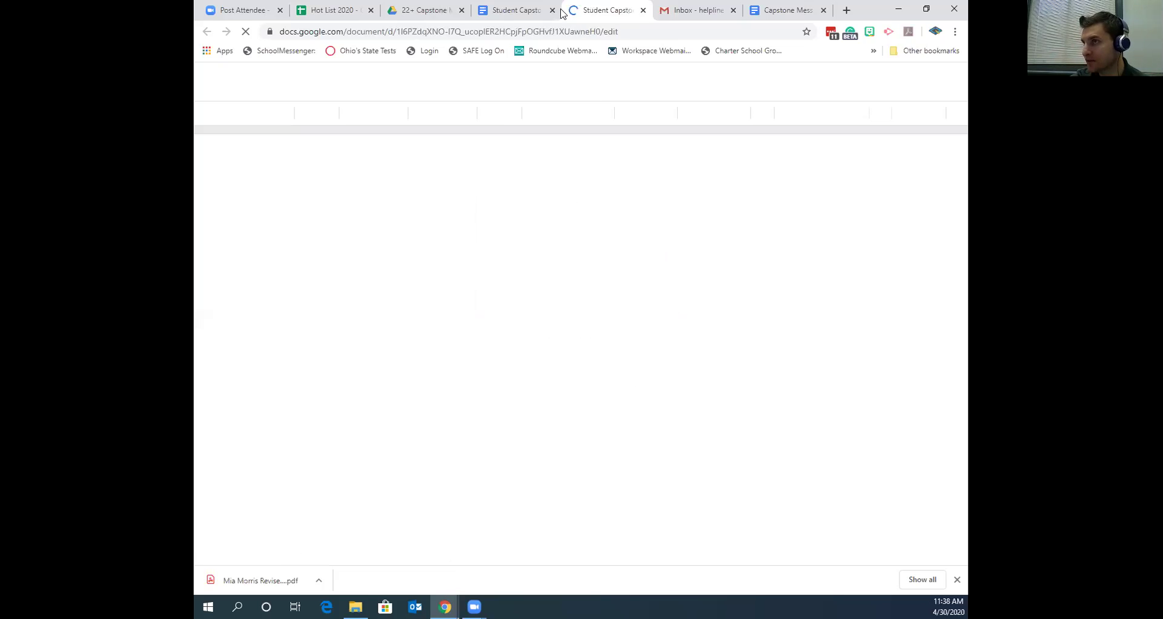
Go back to the template tab, then return to the loaded student-named copy.
{"action": "left_click", "coordinate": [503, 10]}
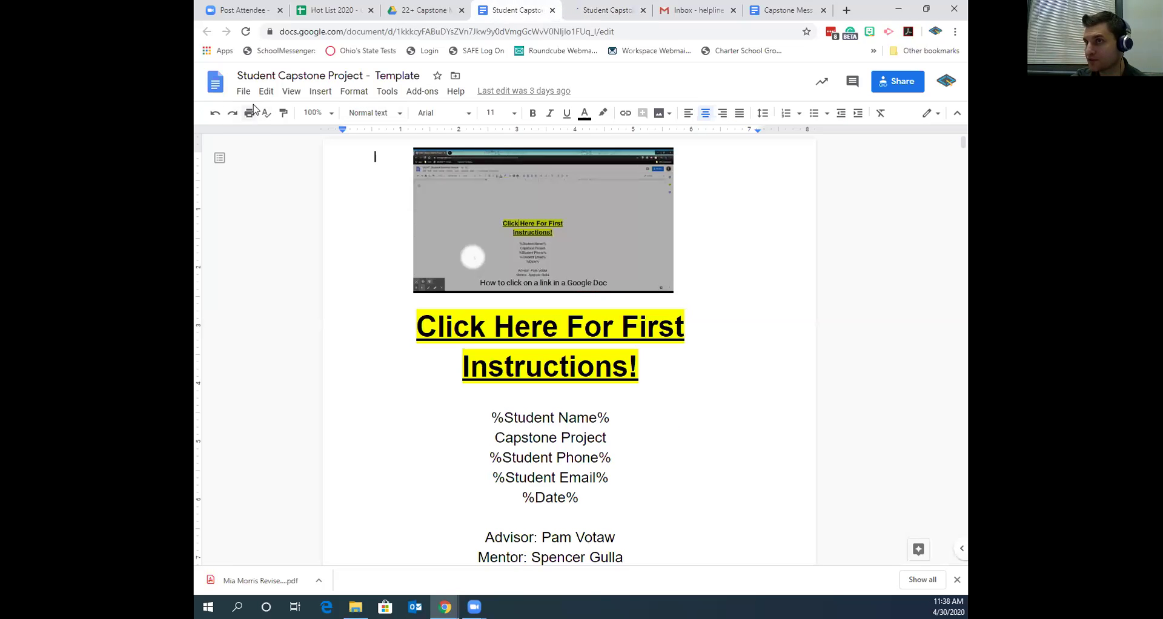
{"action": "left_click", "coordinate": [590, 12]}
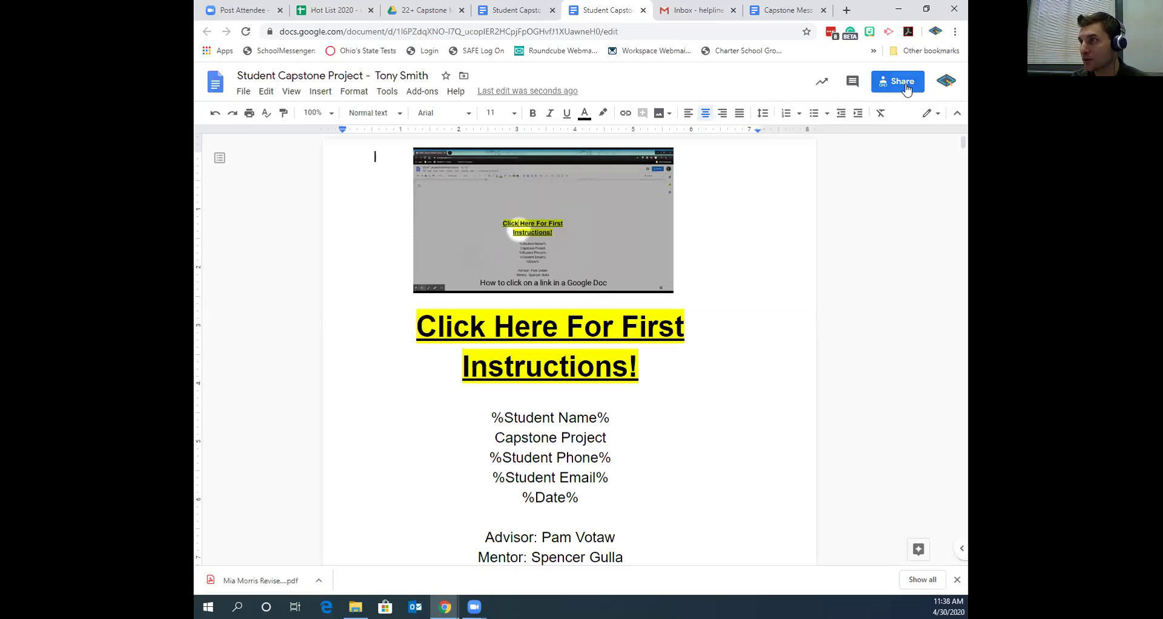
Copy the shareable link of the student's Capstone Project document from its Share settings.
{"action": "left_click", "coordinate": [905, 87]}
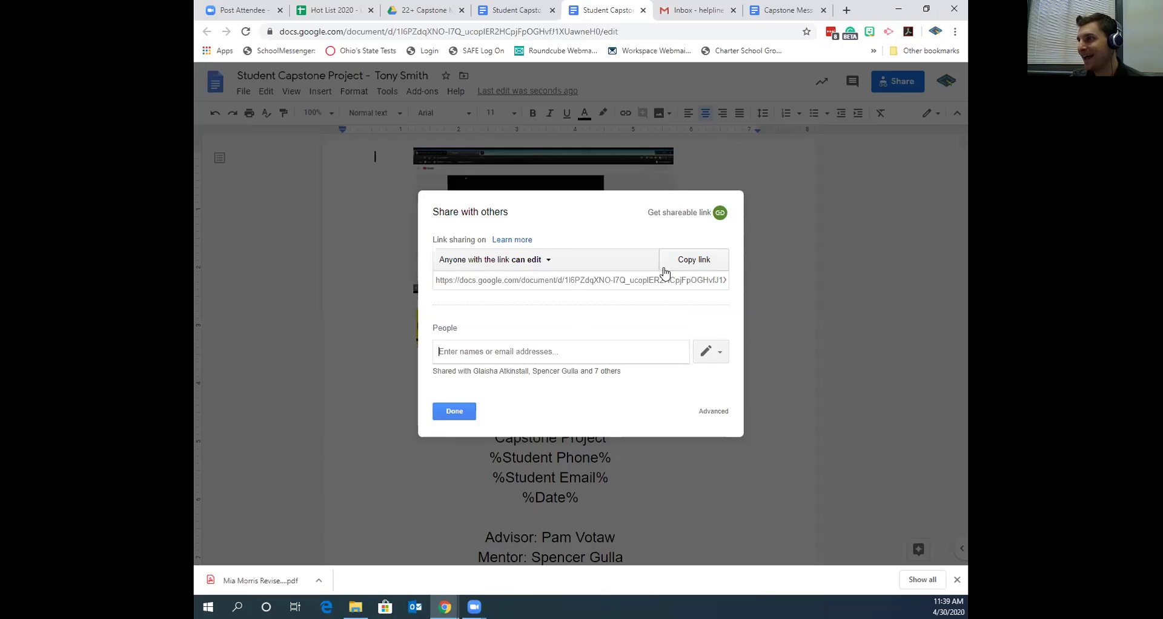
{"action": "left_click", "coordinate": [709, 270]}
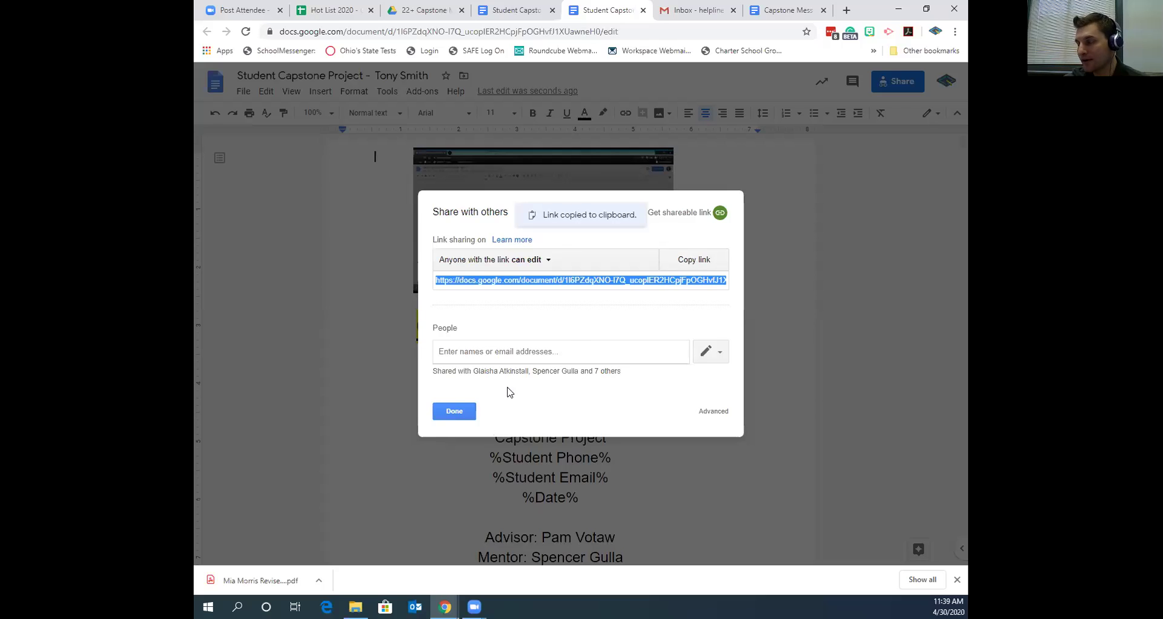
{"action": "left_click", "coordinate": [451, 410]}
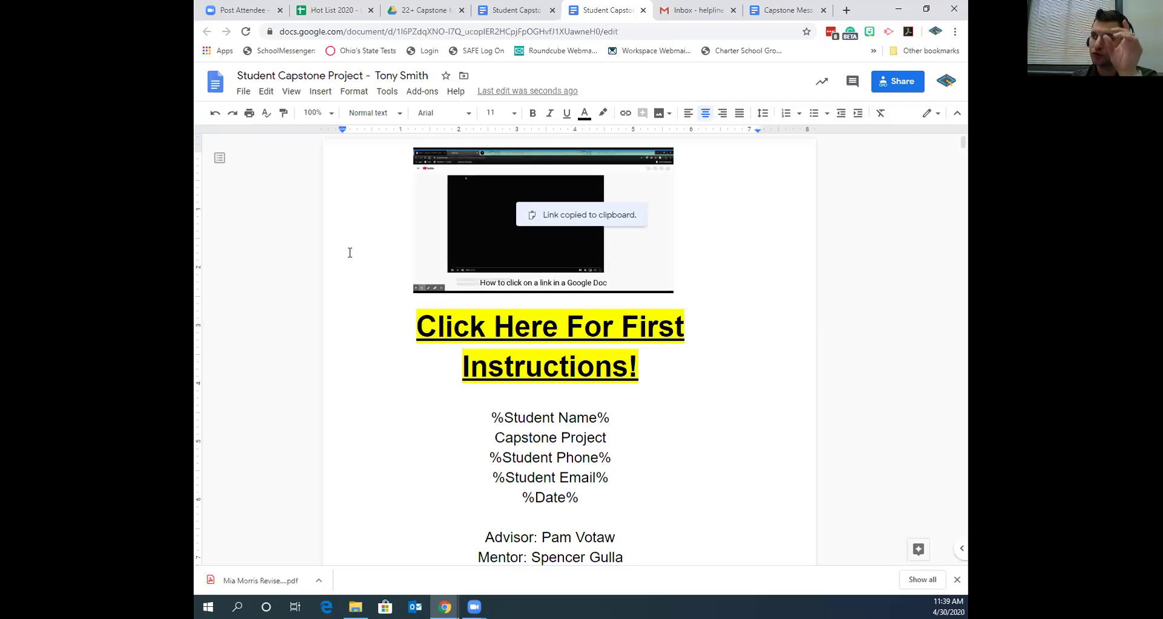
Return to the student's document, copy its link again, and bring up Hot List 2020.
{"action": "left_click", "coordinate": [515, 10]}
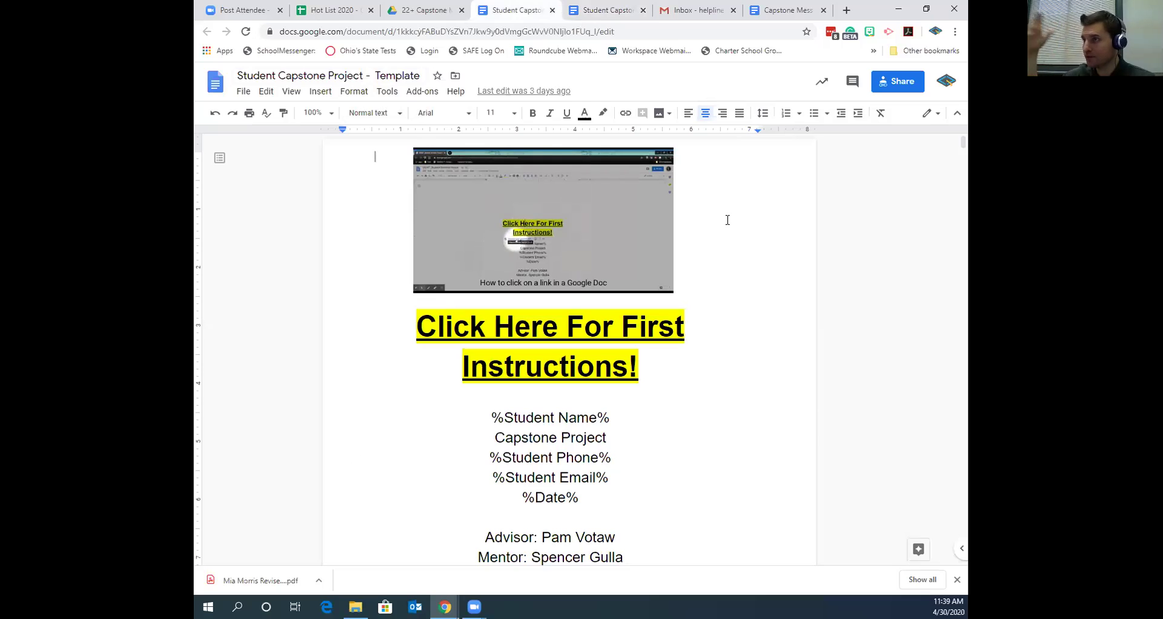
{"action": "left_click", "coordinate": [589, 9]}
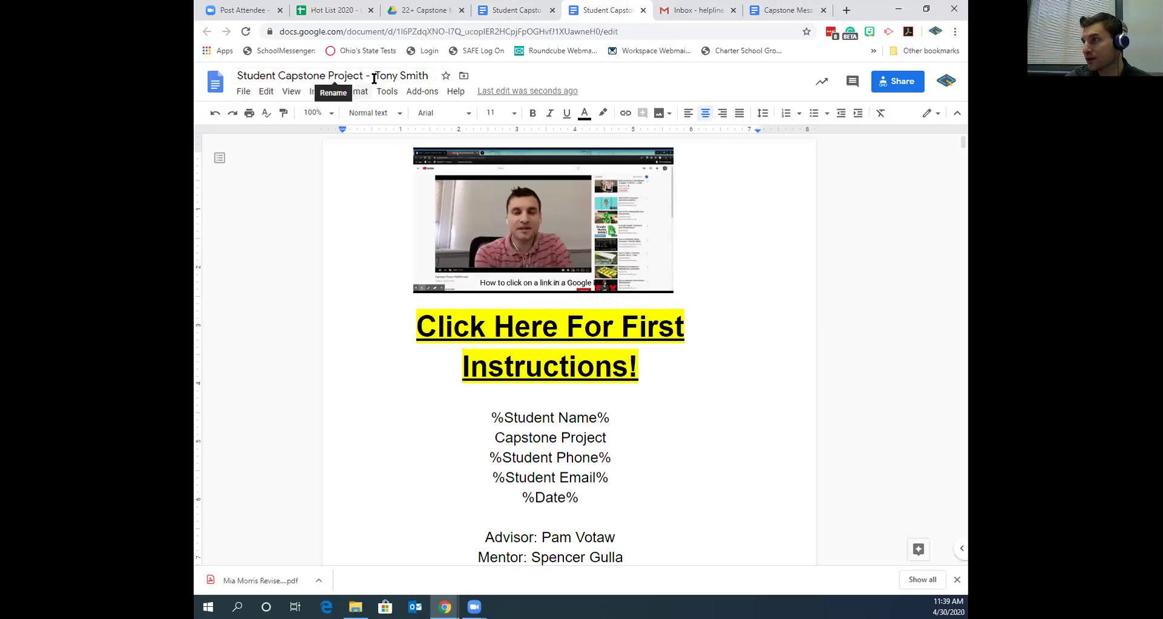
{"action": "left_click", "coordinate": [885, 93]}
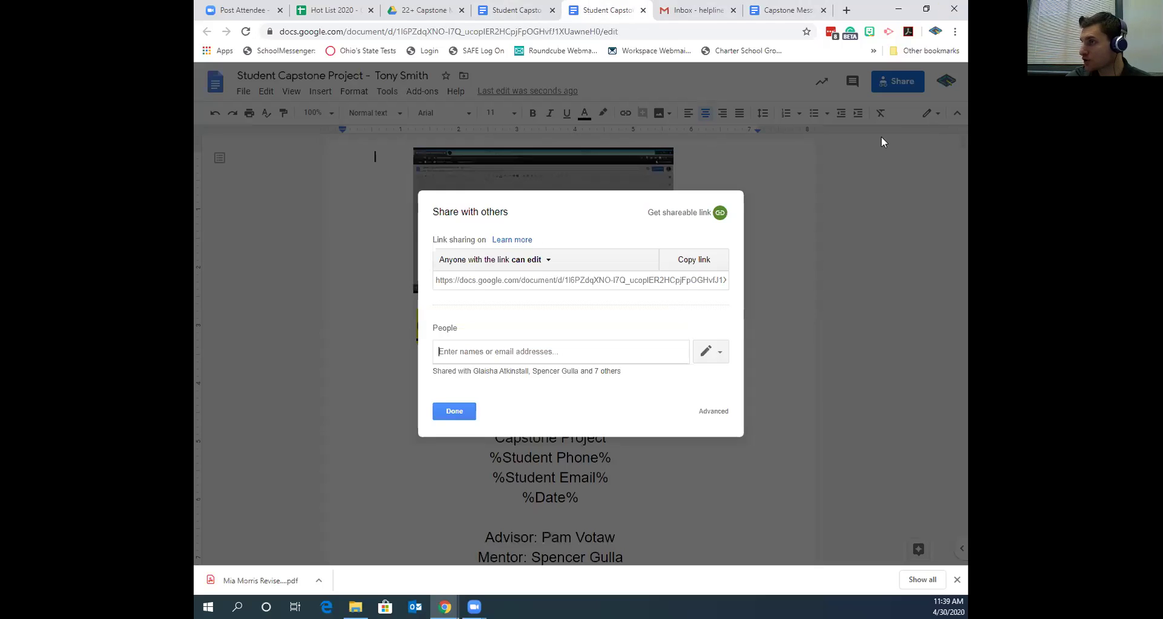
{"action": "left_click", "coordinate": [690, 260]}
{"action": "left_click", "coordinate": [454, 411]}
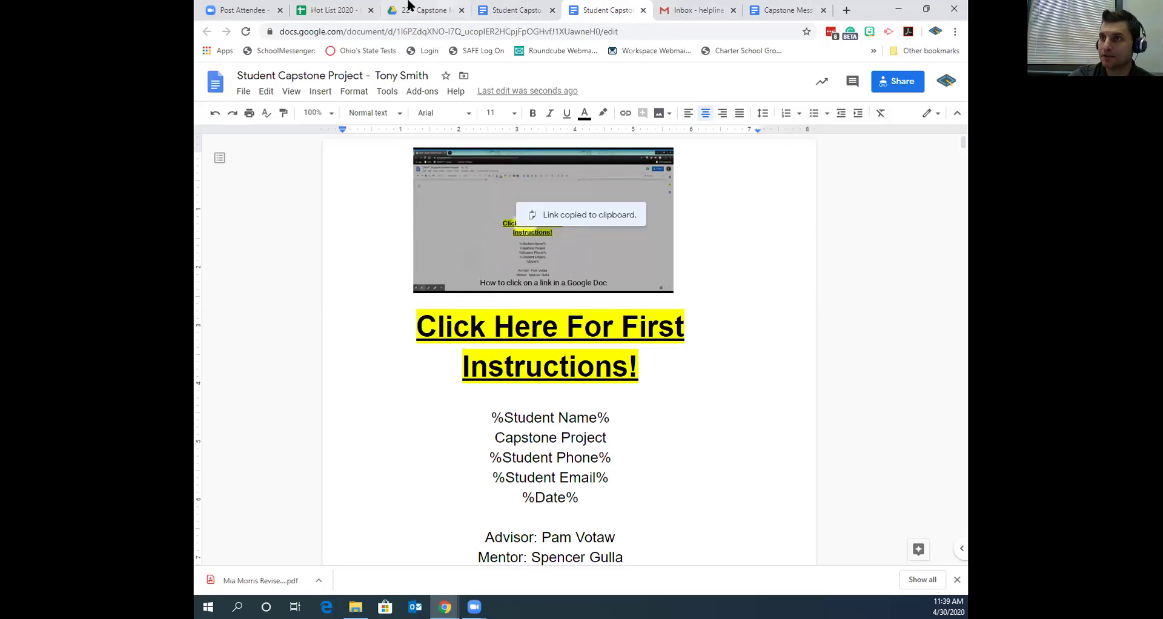
{"action": "left_click", "coordinate": [321, 10]}
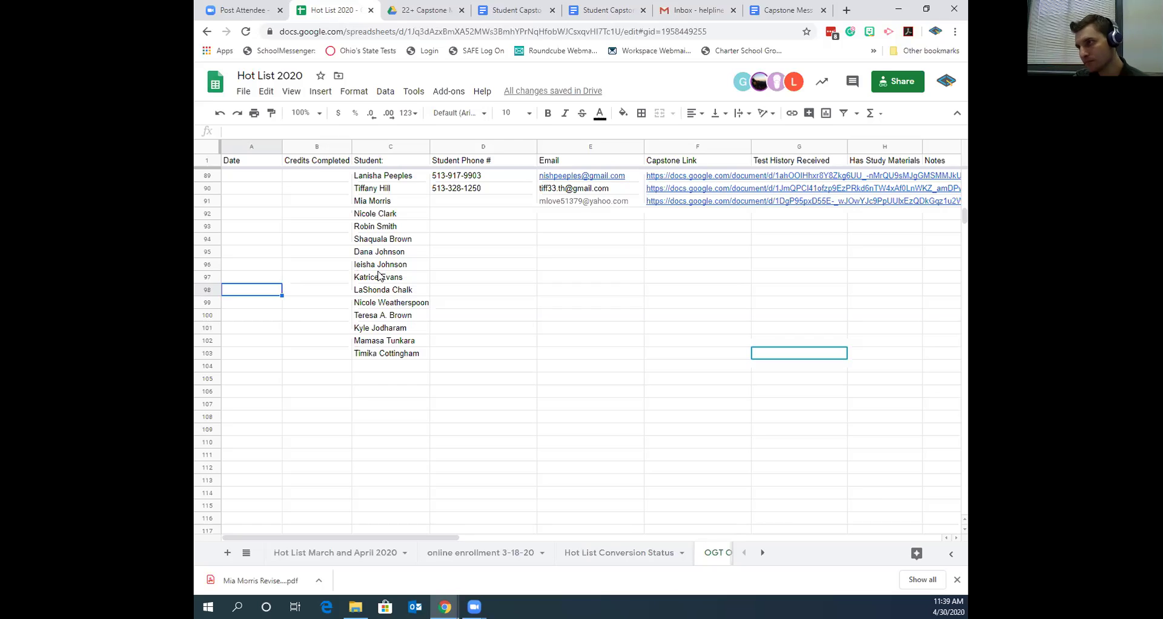
Paste the copied doc link into cell F104 in the Capstone Link column.
{"action": "left_click", "coordinate": [391, 367]}
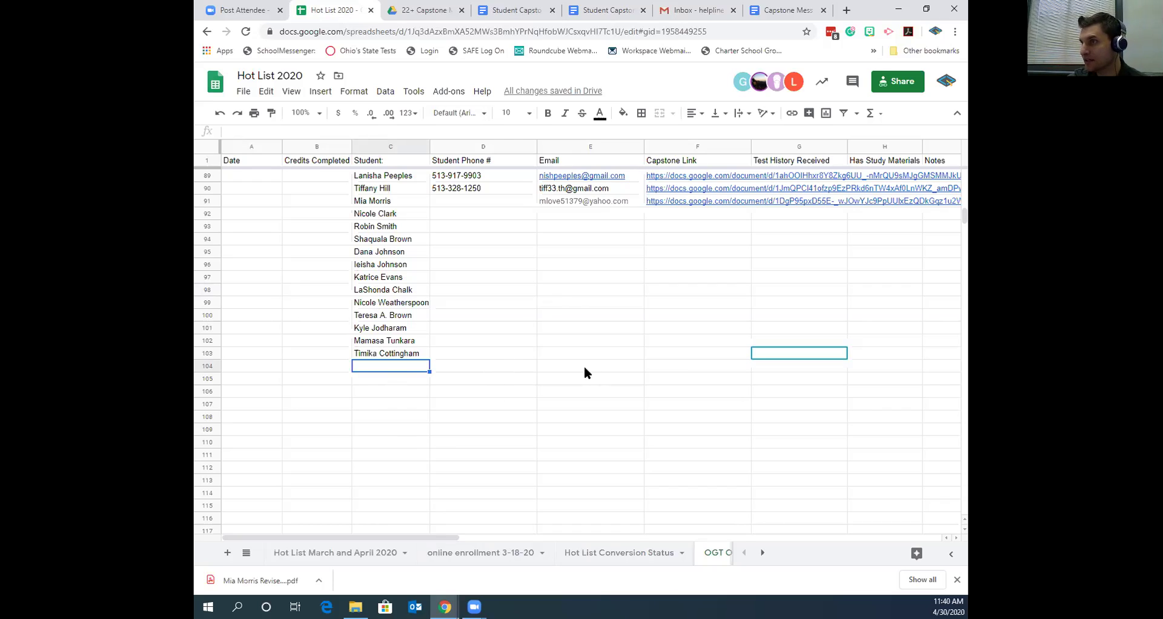
{"action": "left_click", "coordinate": [680, 364]}
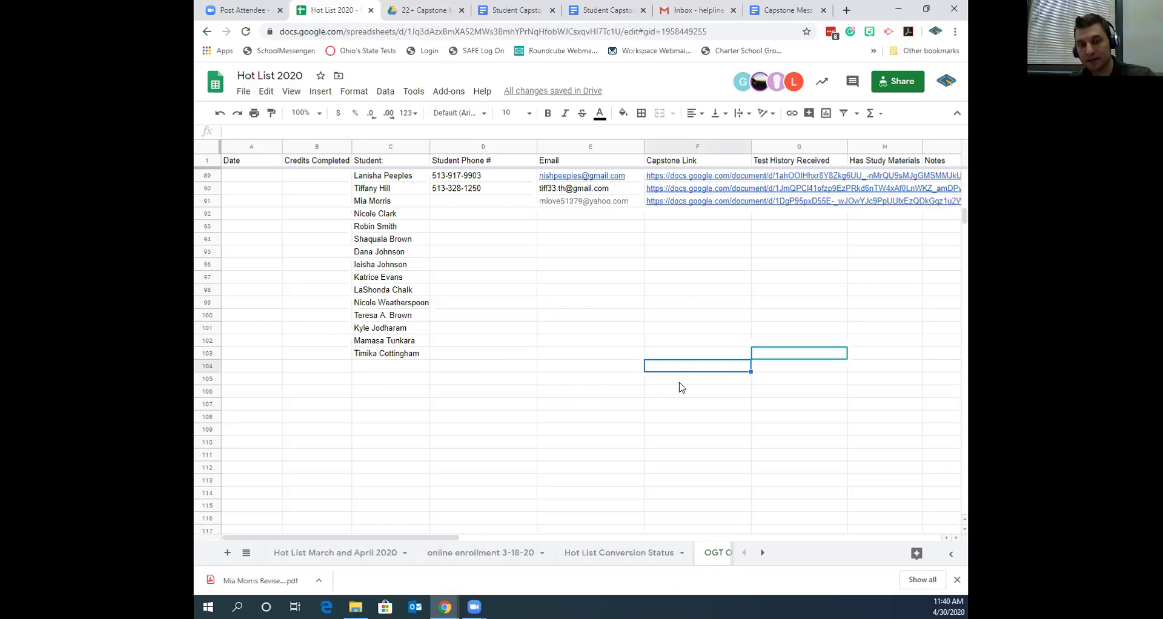
{"action": "key", "text": "ctrl+v"}
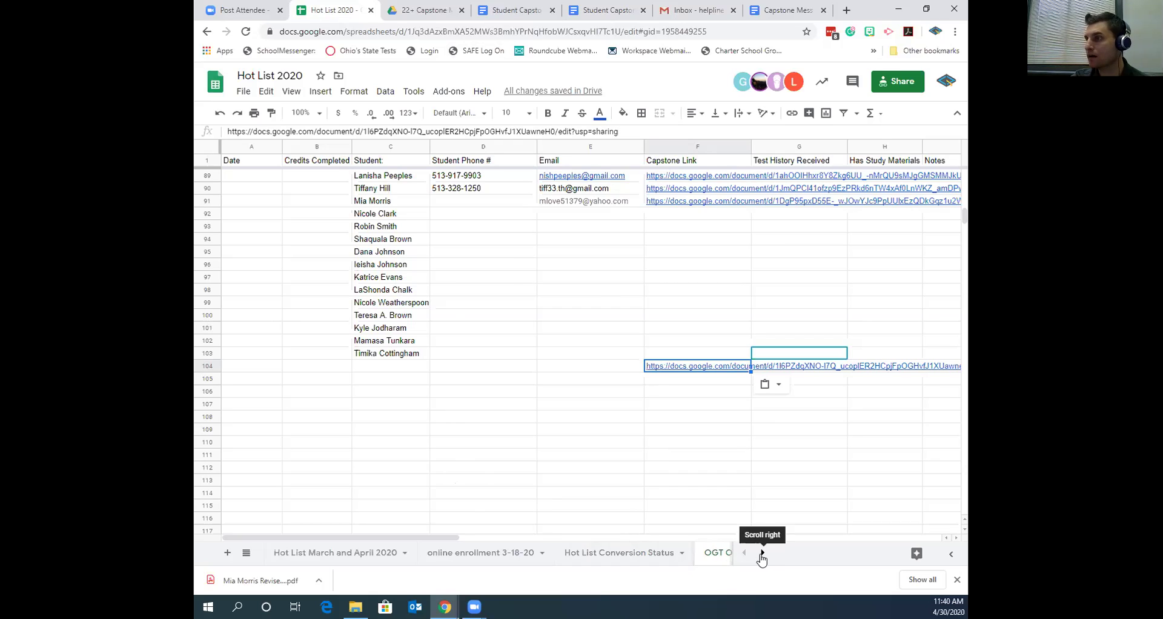
Delete the link from F104 so the cell stays empty, then bring up the Gmail inbox.
{"action": "mouse_move", "coordinate": [694, 374]}
{"action": "key", "text": "Up"}
{"action": "left_click", "coordinate": [680, 370]}
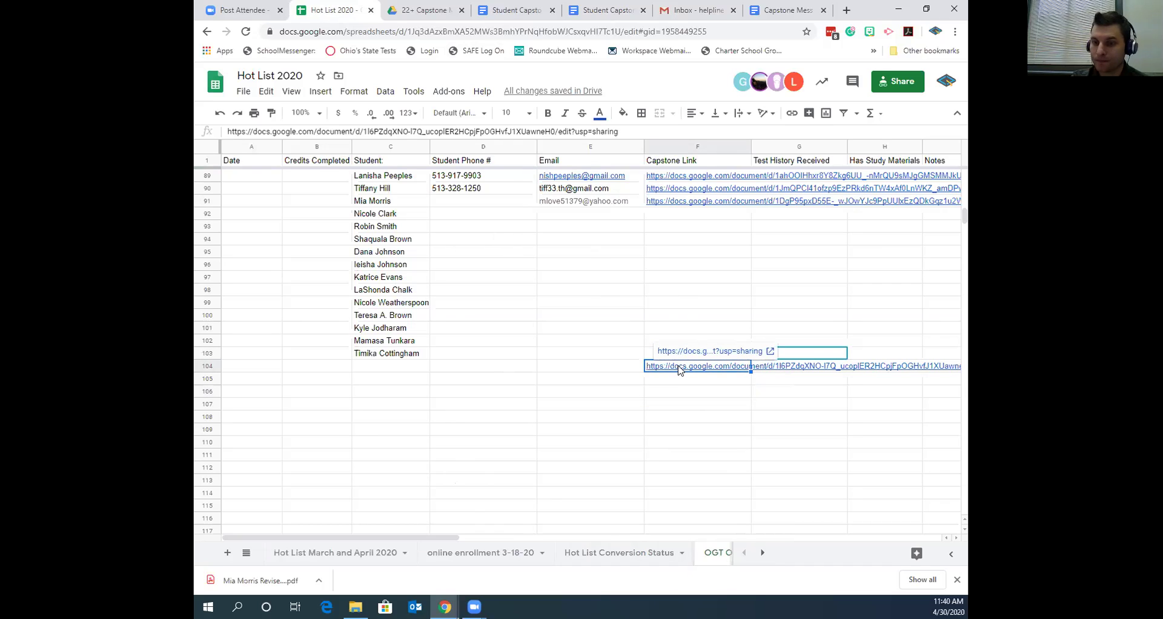
{"action": "key", "text": "Delete"}
{"action": "left_click", "coordinate": [657, 443]}
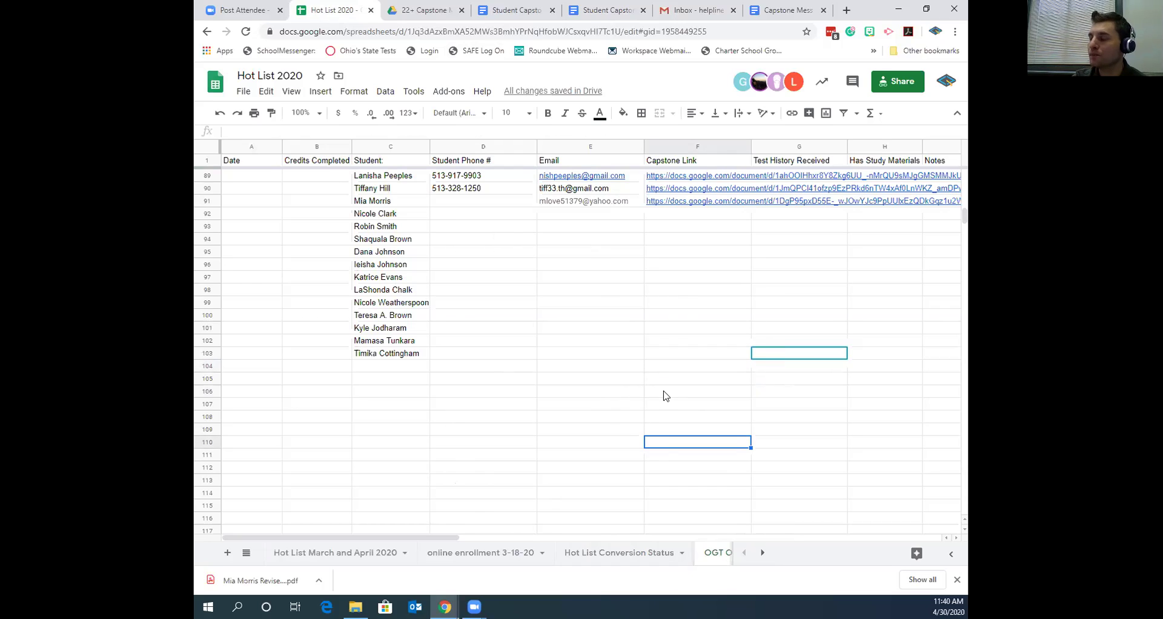
{"action": "left_click", "coordinate": [666, 8]}
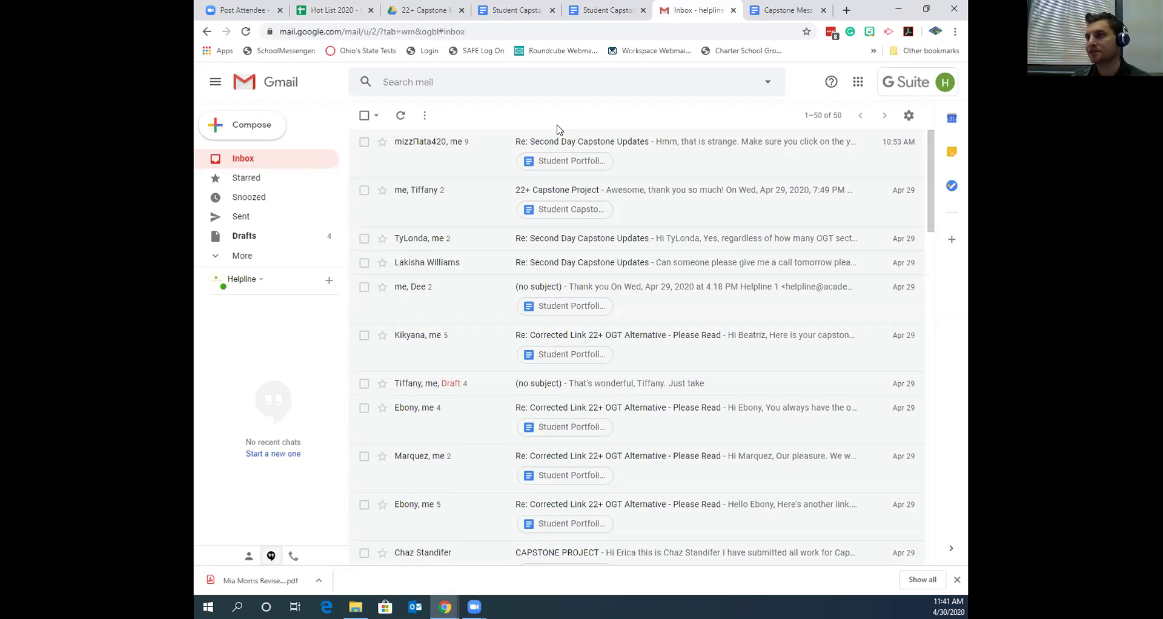
Check the signed-in Google account in Gmail, then return to the Capstone template document.
{"action": "left_click", "coordinate": [944, 83]}
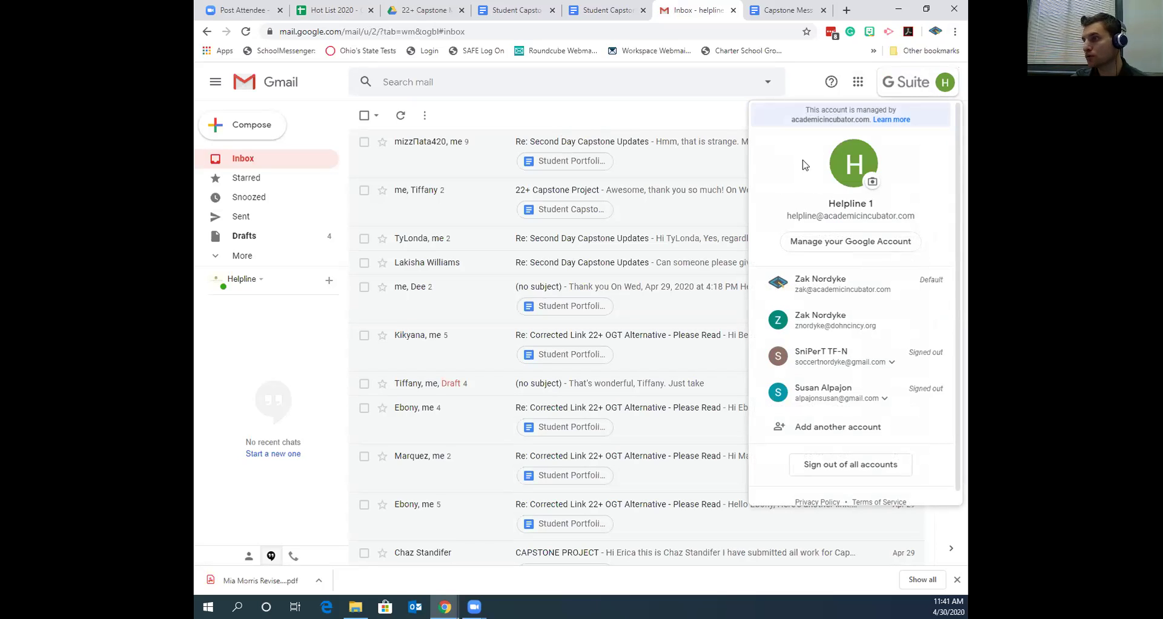
{"action": "left_click", "coordinate": [624, 119]}
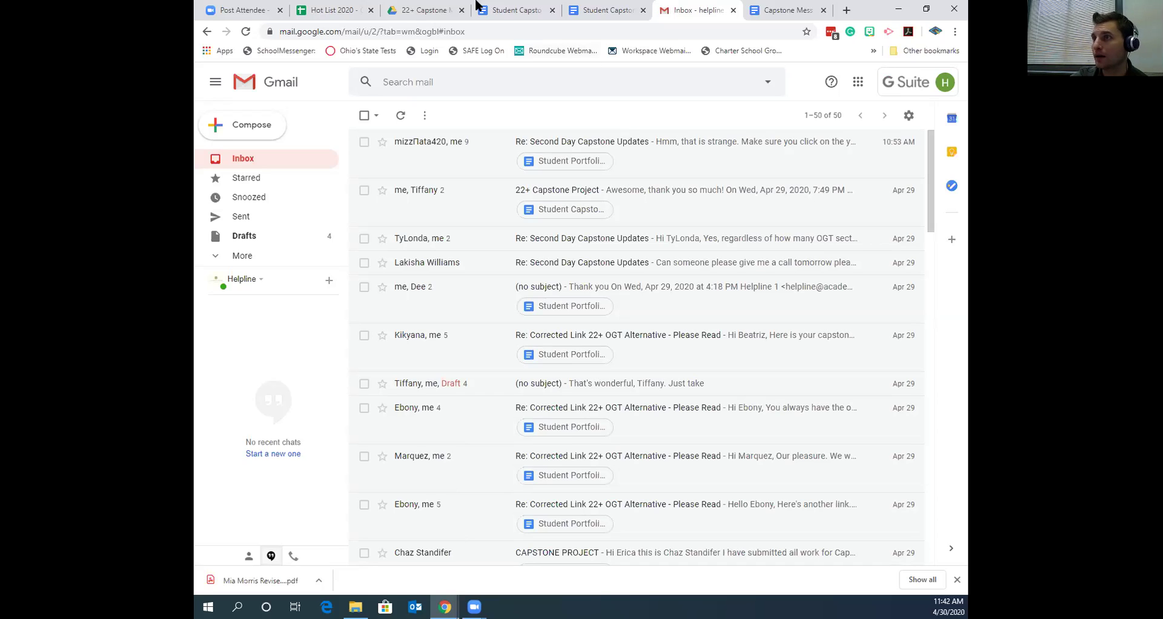
{"action": "left_click", "coordinate": [509, 10]}
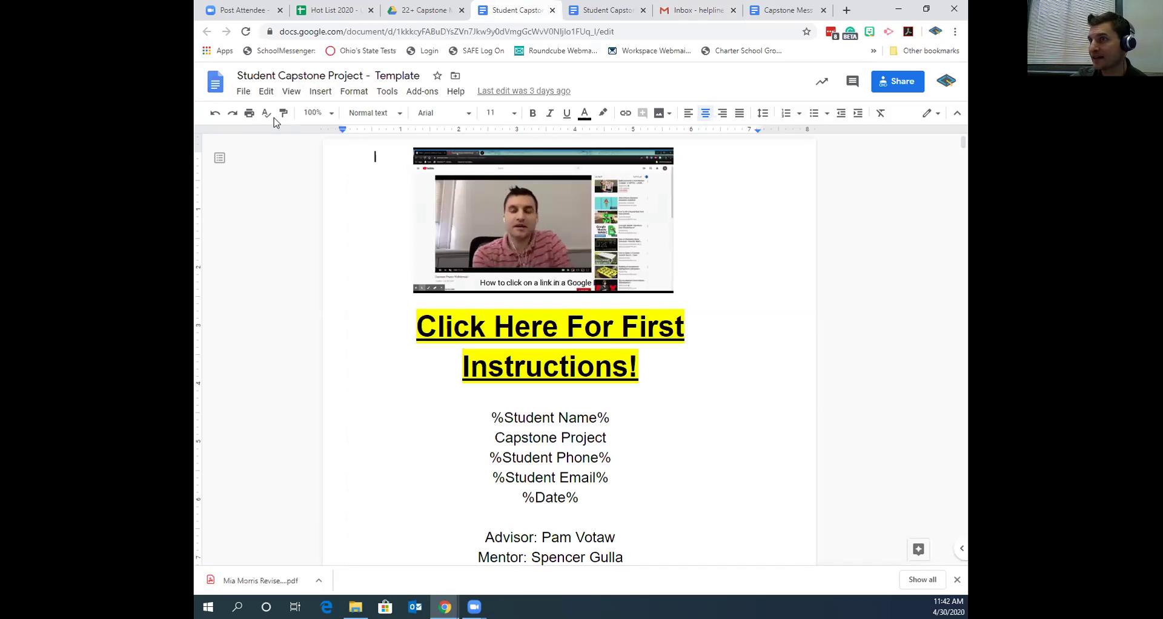
Review the student document's Share settings, glance at Hot List 2020, and return to Gmail.
{"action": "left_click", "coordinate": [606, 10]}
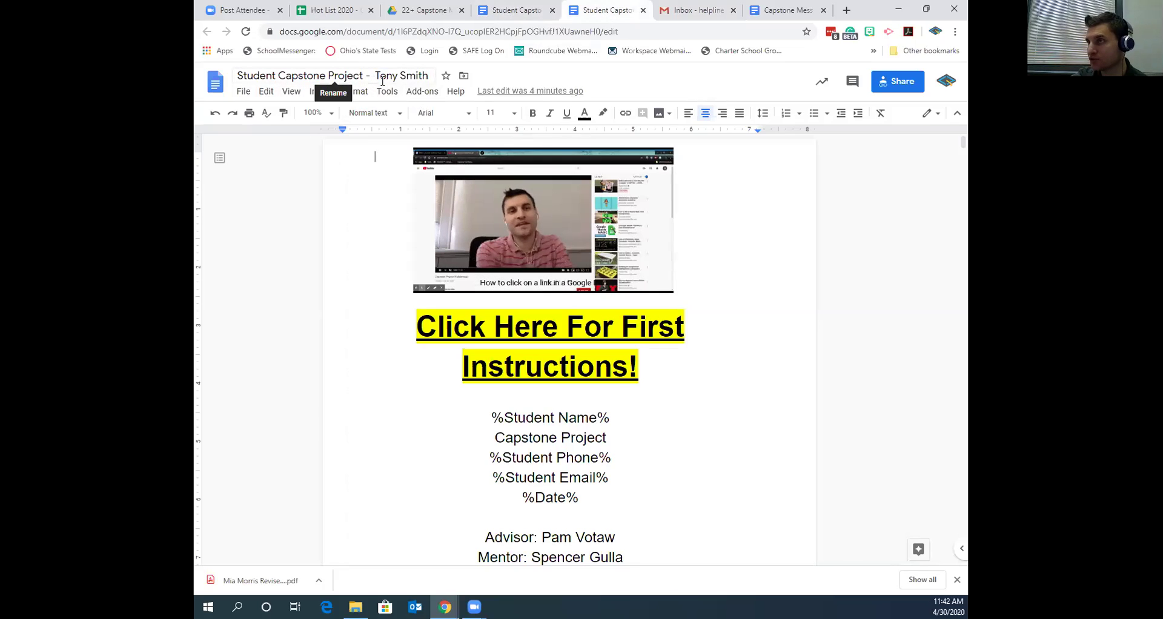
{"action": "left_click", "coordinate": [897, 81]}
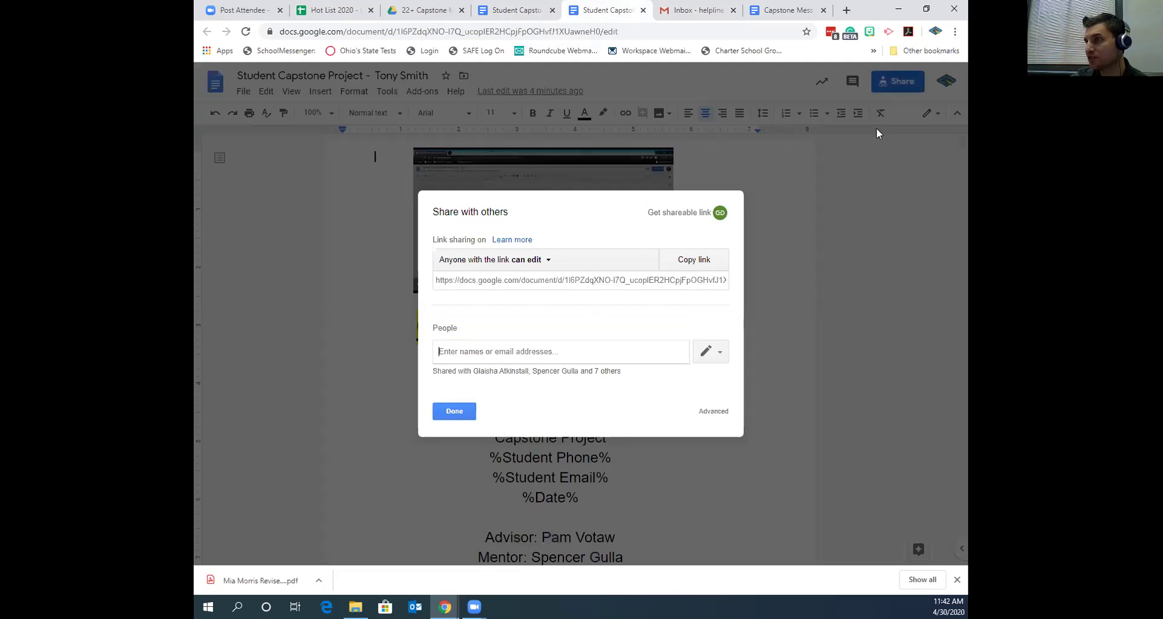
{"action": "left_click", "coordinate": [454, 411]}
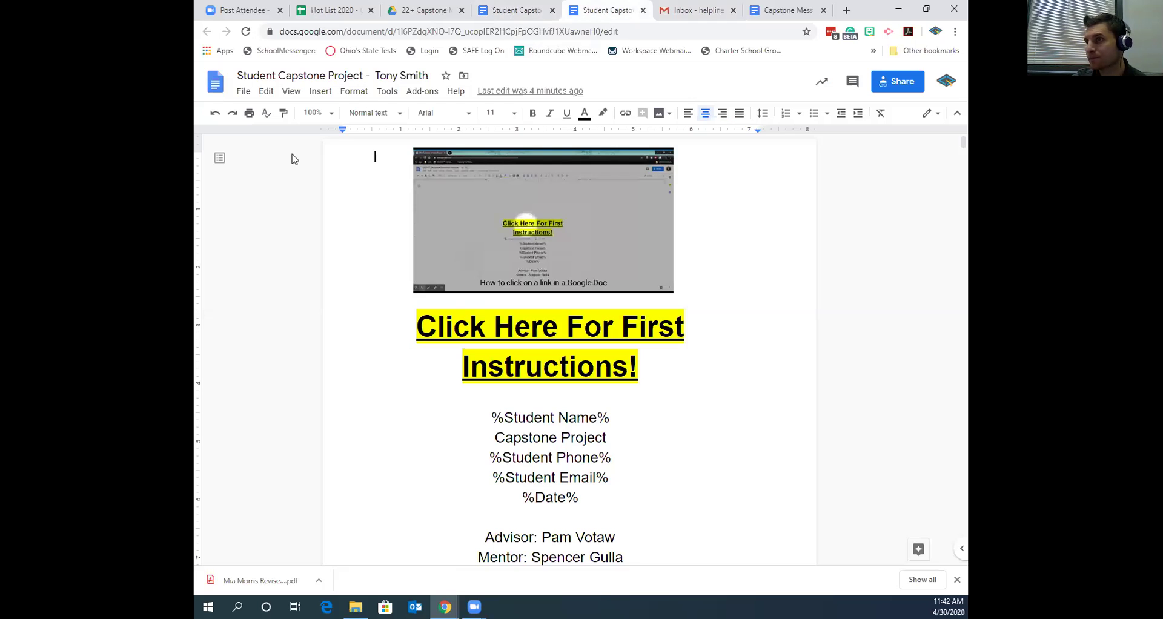
{"action": "left_click", "coordinate": [331, 10]}
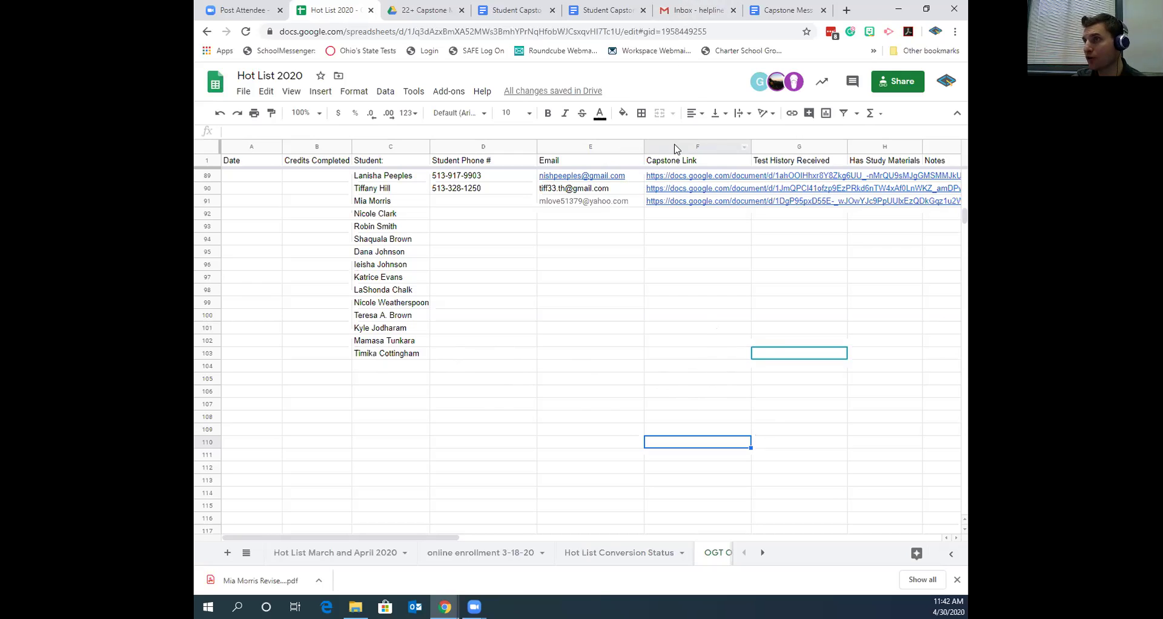
{"action": "left_click", "coordinate": [695, 11]}
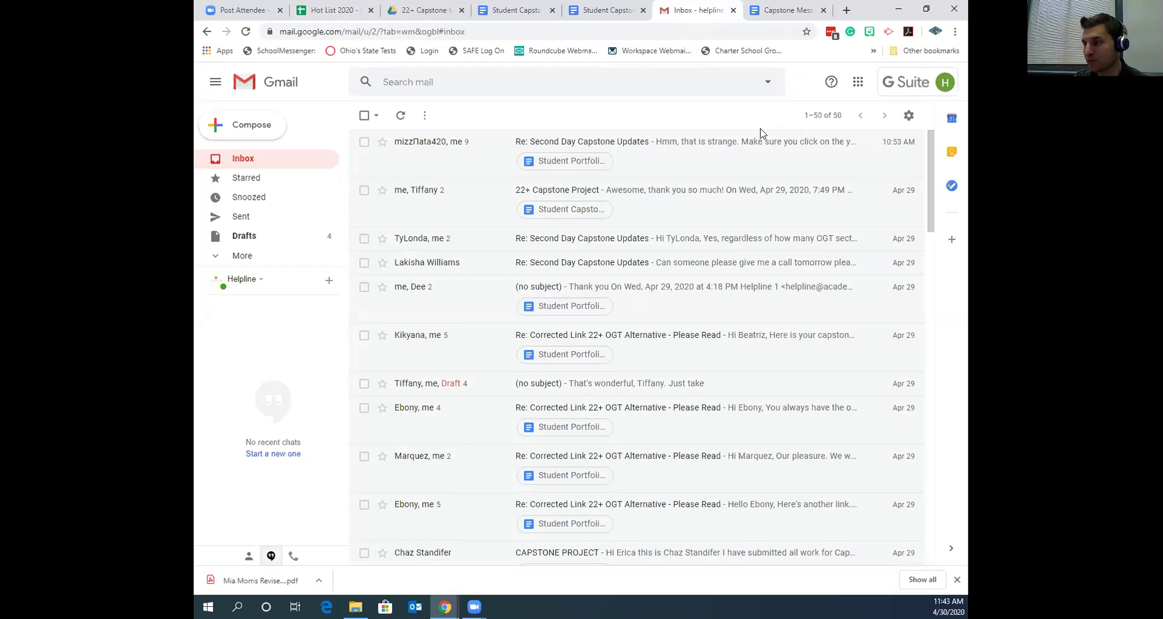
Compose a new message and delete the default helpline signature from its body.
{"action": "left_click", "coordinate": [246, 134]}
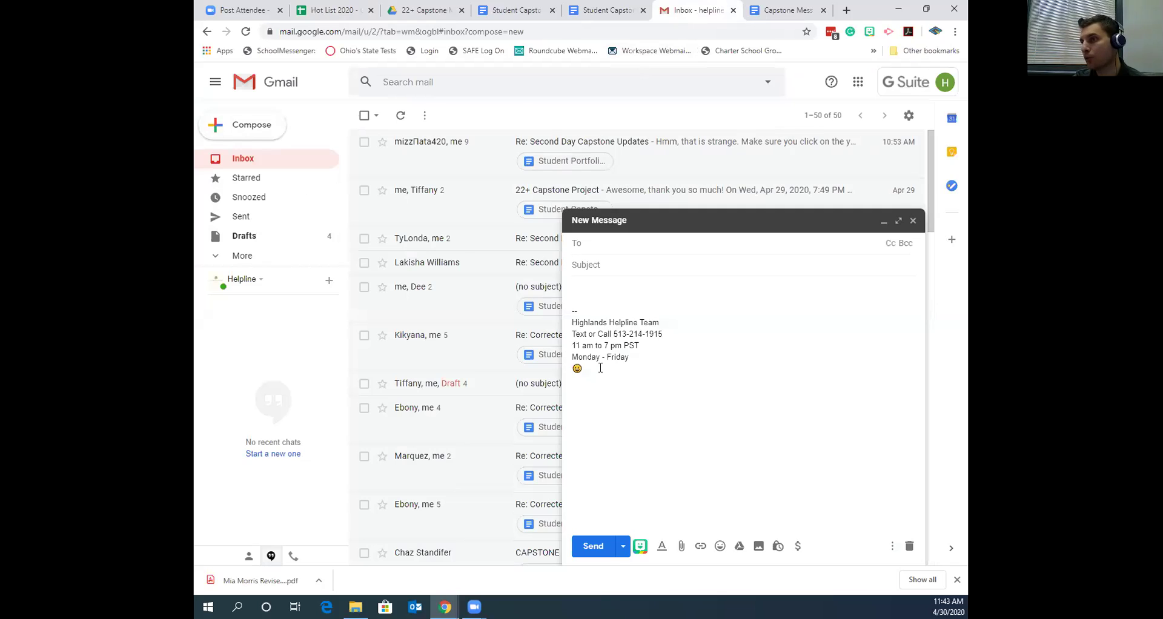
{"action": "mouse_move", "coordinate": [589, 376]}
{"action": "left_mouse_down"}
{"action": "mouse_move", "coordinate": [558, 305]}
{"action": "mouse_move", "coordinate": [568, 319]}
{"action": "left_mouse_up"}
{"action": "key", "text": "BackSpace"}
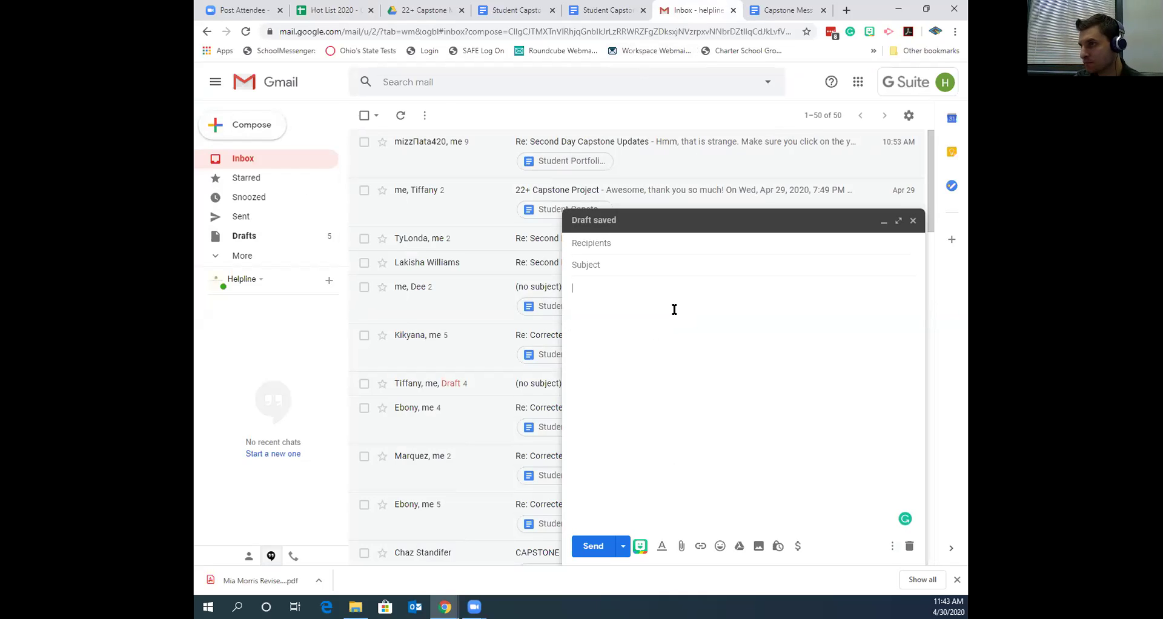
Give the draft the subject '22+ Capstone Project' and a 'Hi' greeting line addressed to the recipient.
{"action": "left_click", "coordinate": [656, 264]}
{"action": "type", "text": "22+ Caps"}
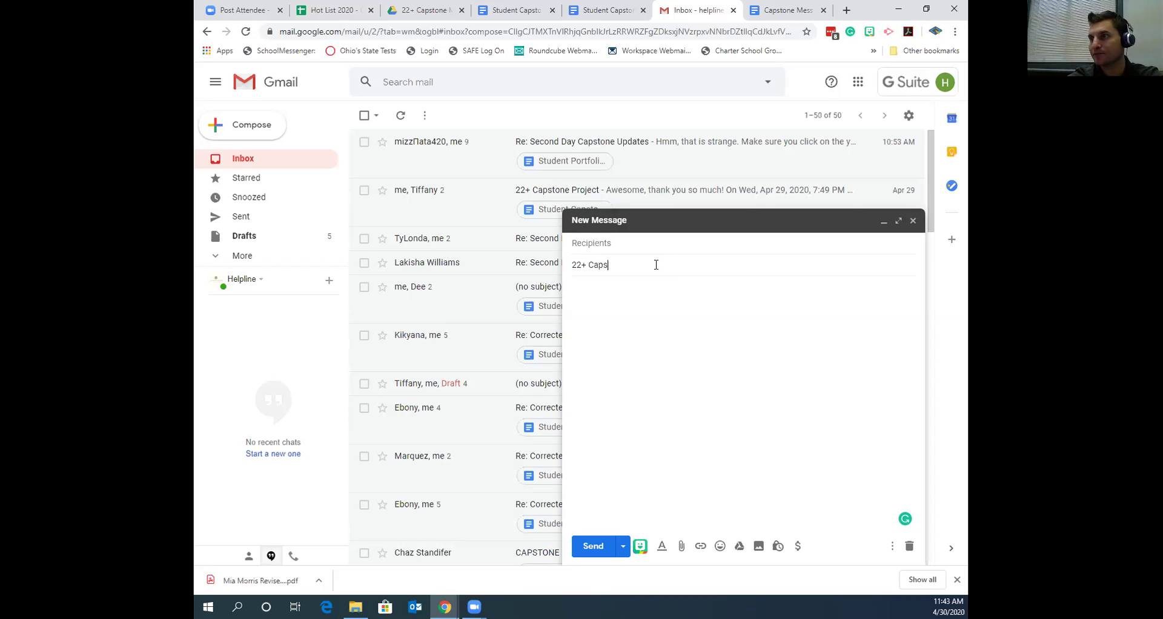
{"action": "type", "text": "tone Project"}
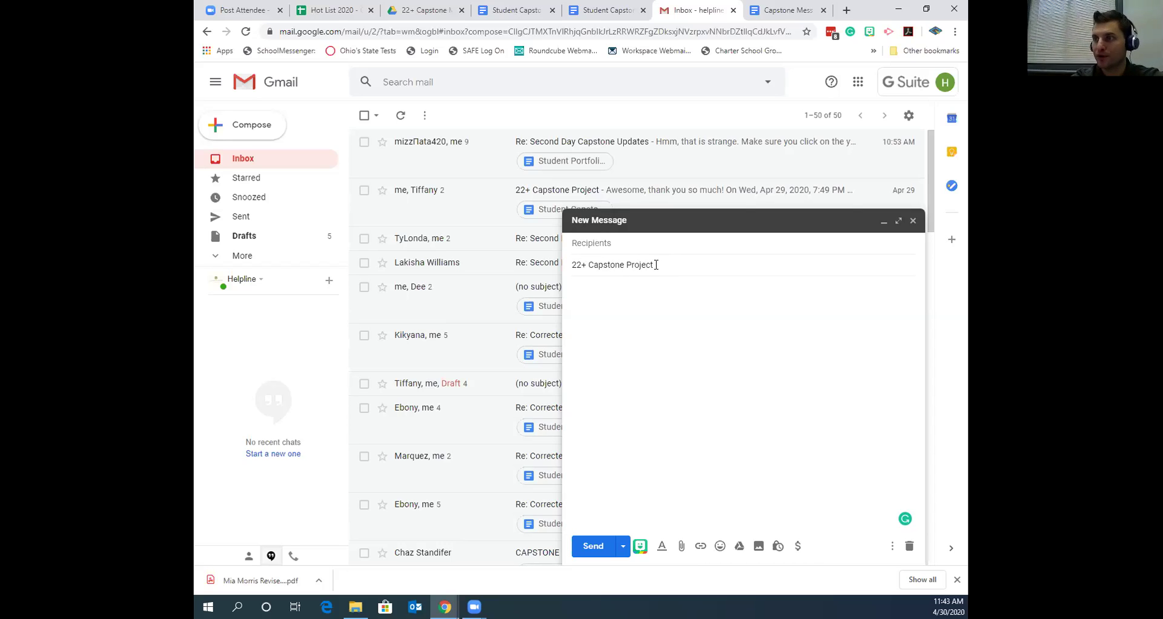
{"action": "left_click", "coordinate": [668, 296]}
{"action": "type", "text": "Hi Tony,"}
{"action": "key", "text": "Return"}
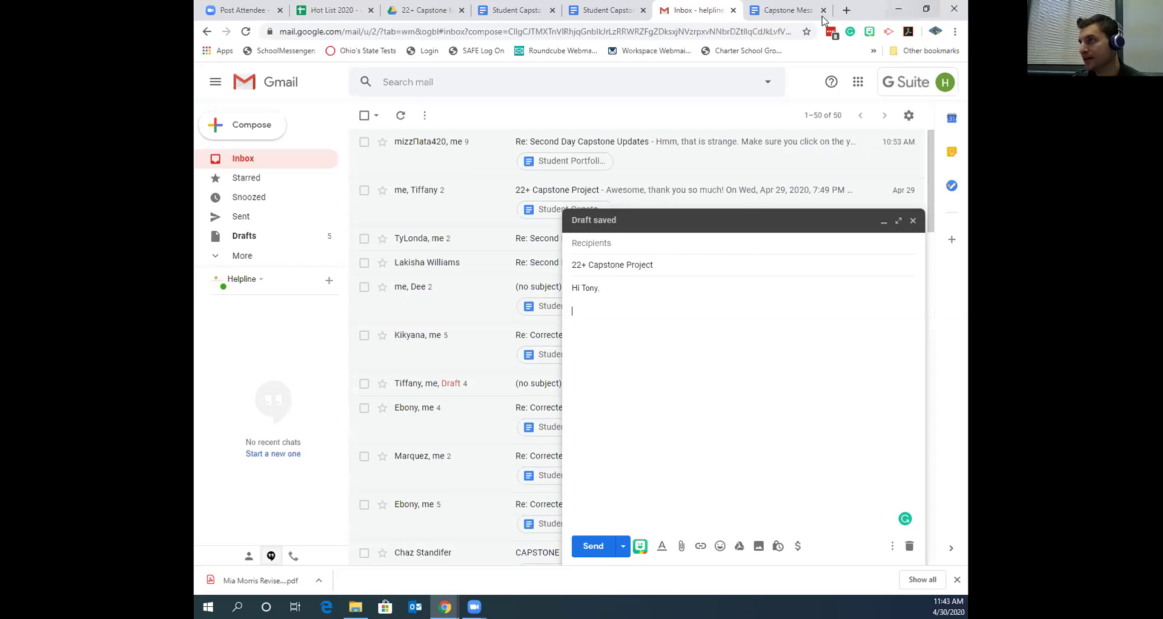
{"action": "left_click", "coordinate": [780, 8]}
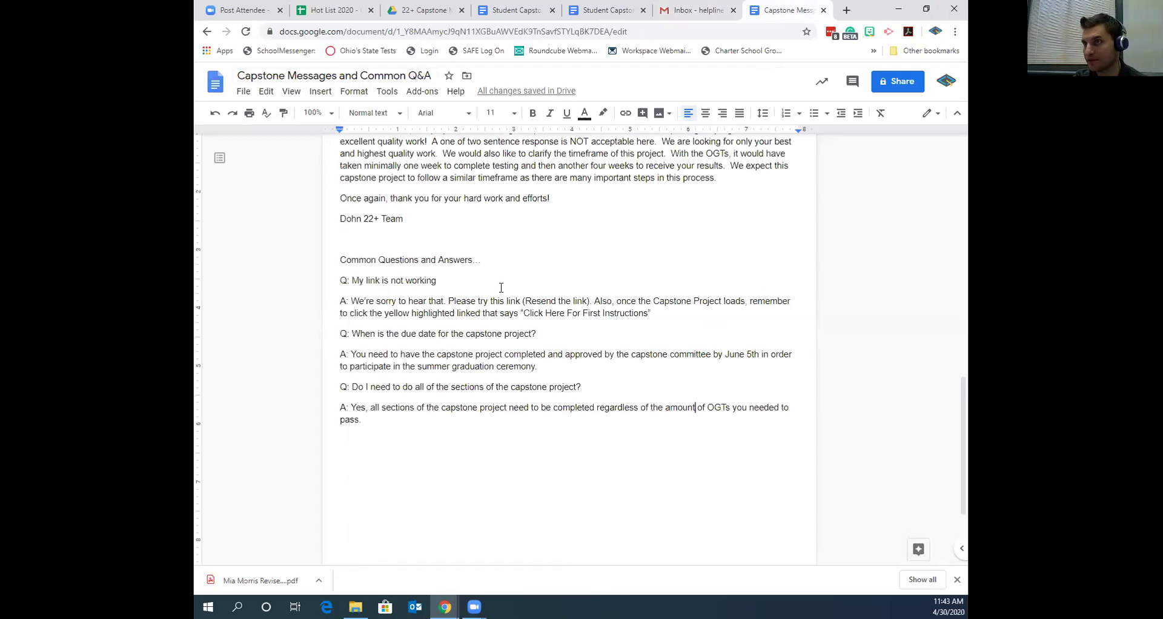
Copy the template email from 'We are pleased…' through '22+ Team' in the Capstone Messages document.
{"action": "scroll", "coordinate": [505, 289], "scroll_direction": "up", "scroll_amount": 10}
{"action": "scroll", "coordinate": [504, 290], "scroll_direction": "up", "scroll_amount": 5}
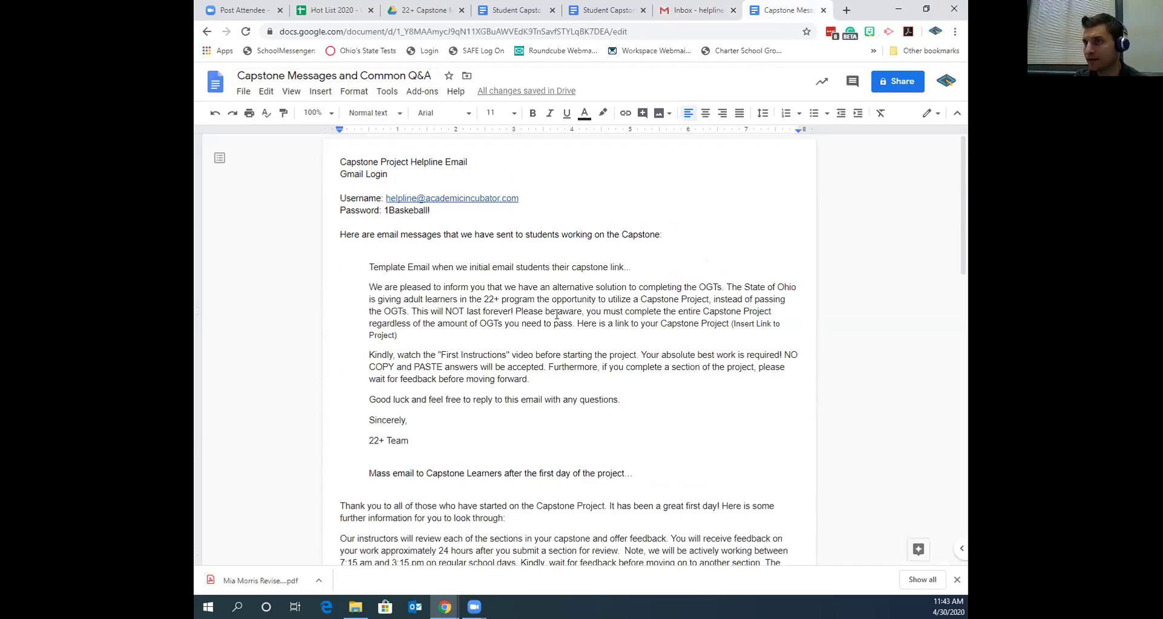
{"action": "left_click", "coordinate": [366, 287]}
{"action": "left_click_drag", "start_coordinate": [474, 311], "coordinate": [514, 447]}
{"action": "key", "text": "ctrl+c"}
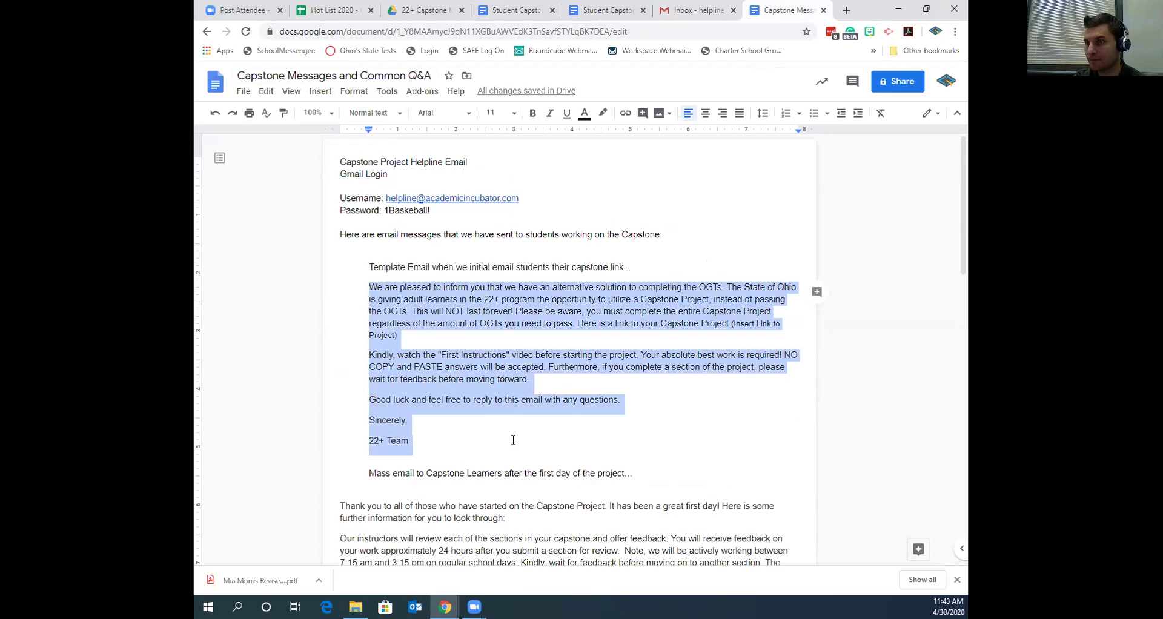
{"action": "left_click", "coordinate": [687, 9]}
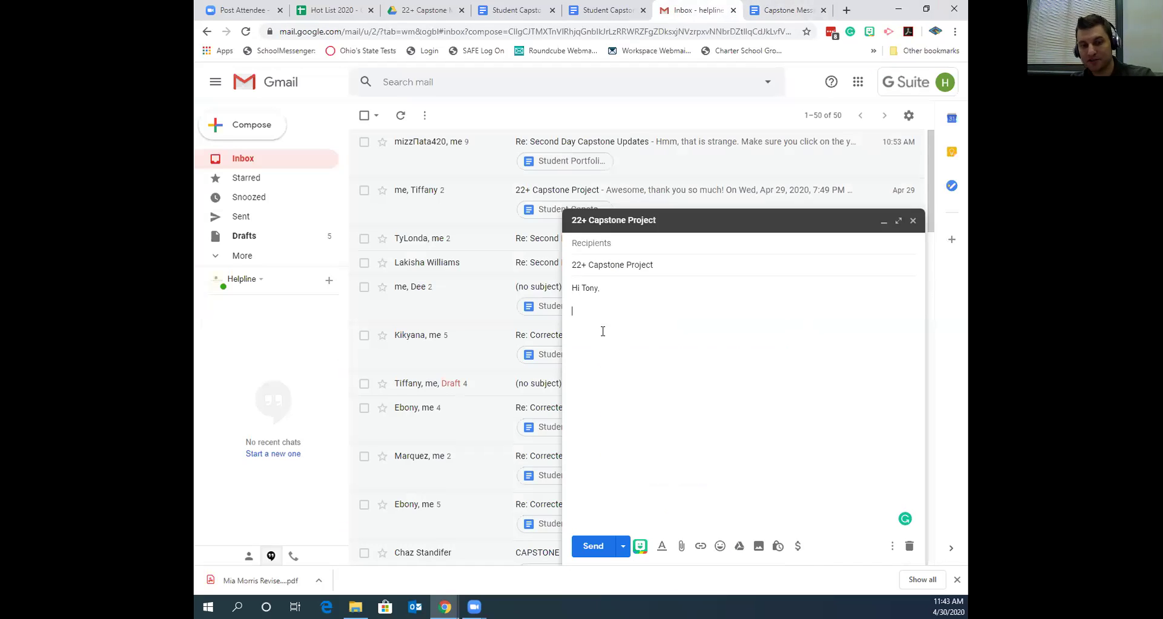
Paste the copied Capstone template email into the draft body below the greeting.
{"action": "key", "text": "ctrl+v"}
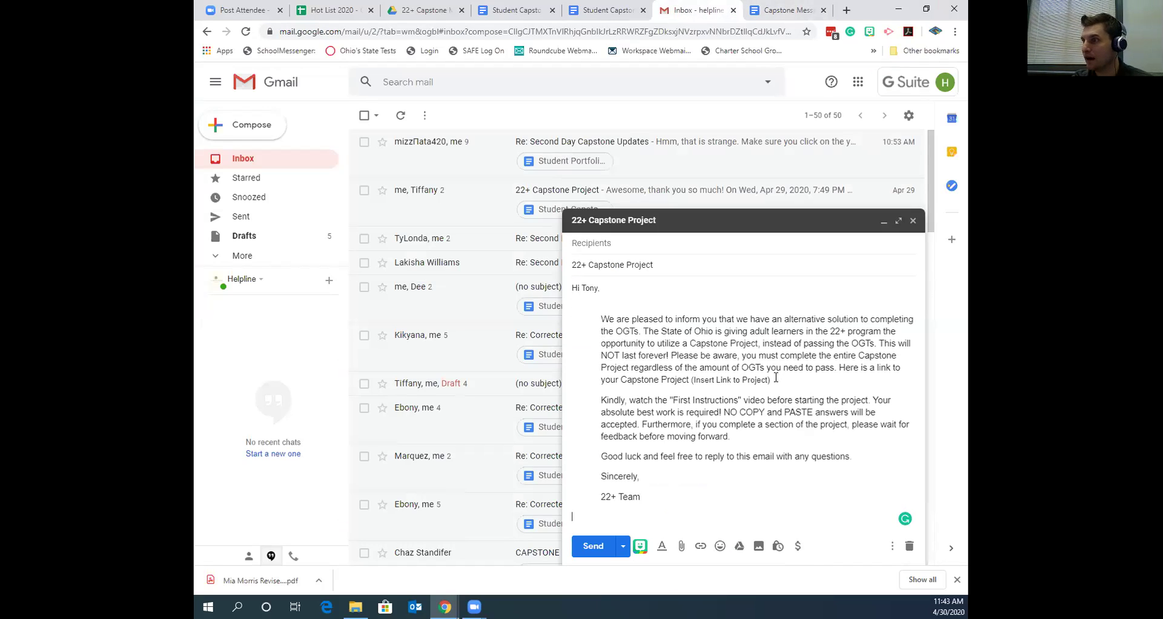
{"action": "left_click", "coordinate": [331, 8]}
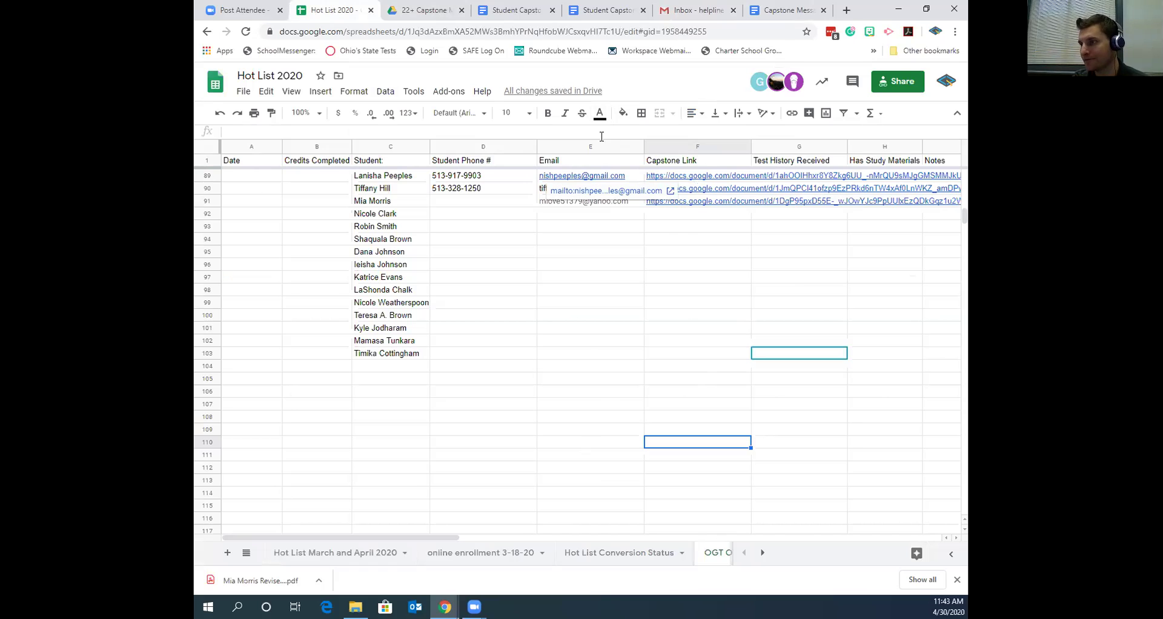
Copy the shareable link to the student's Capstone Project document from its Share dialog.
{"action": "left_click", "coordinate": [583, 12]}
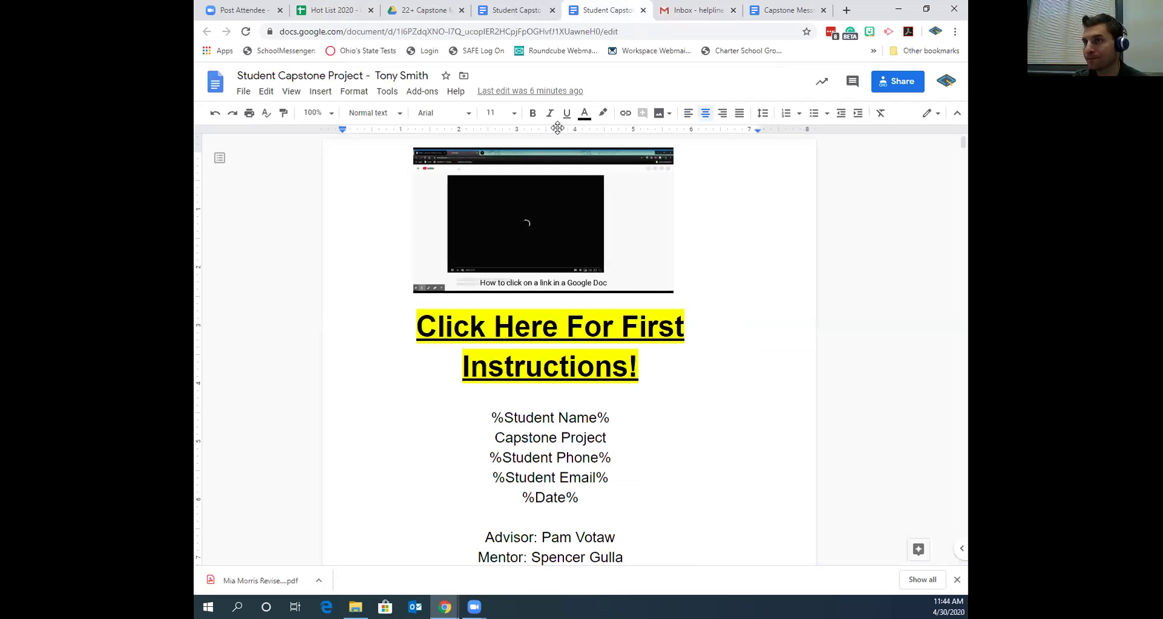
{"action": "left_click", "coordinate": [875, 90]}
{"action": "left_click", "coordinate": [697, 261]}
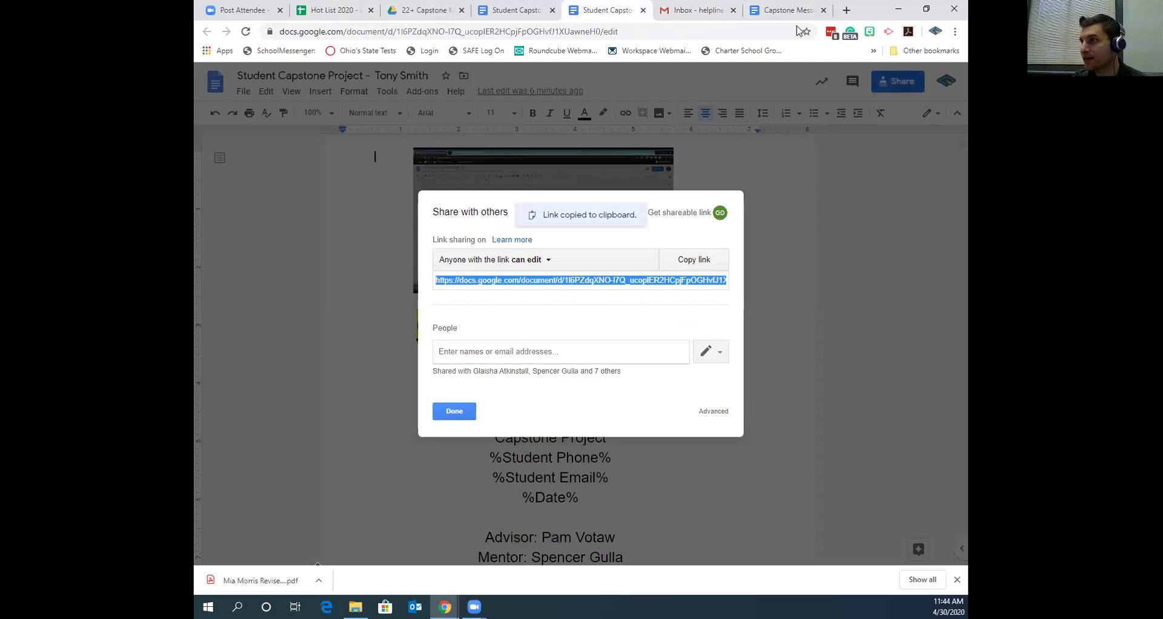
{"action": "left_click", "coordinate": [690, 11]}
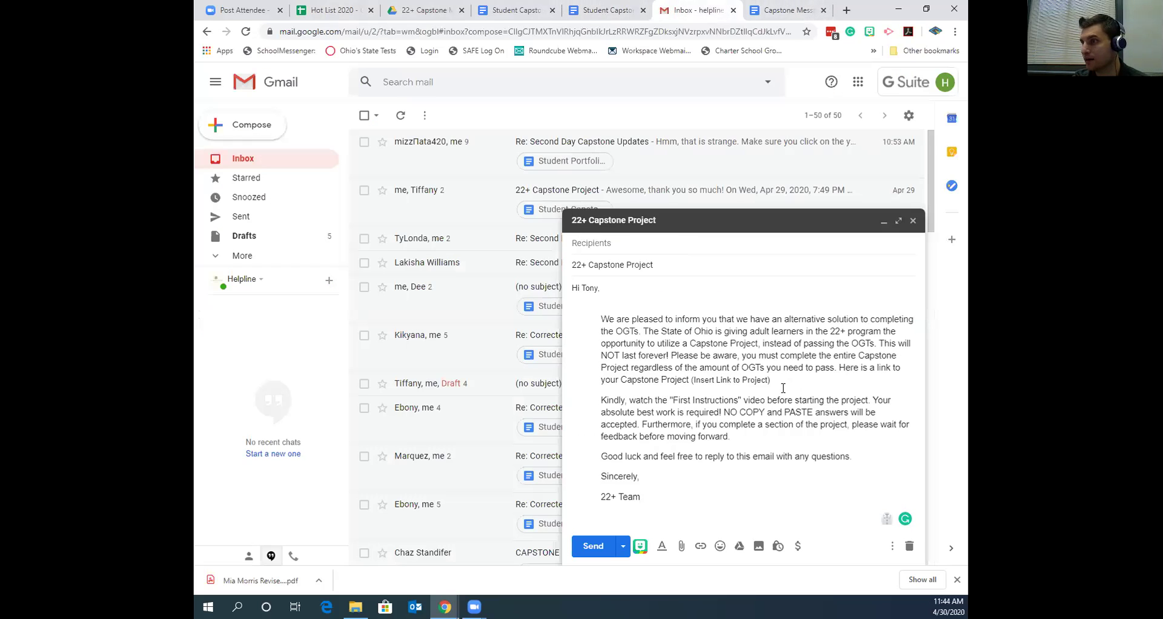
Replace '(Insert Link to Project)' with the pasted Capstone Project link and close the draft.
{"action": "left_click_drag", "start_coordinate": [770, 381], "coordinate": [690, 389]}
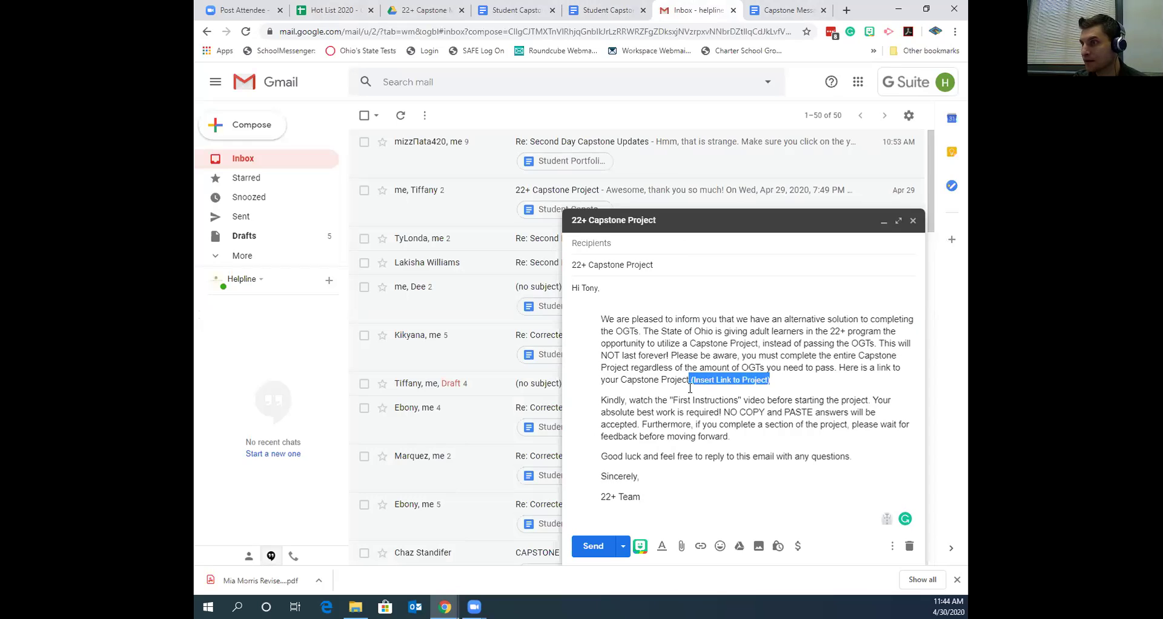
{"action": "key", "text": "BackSpace"}
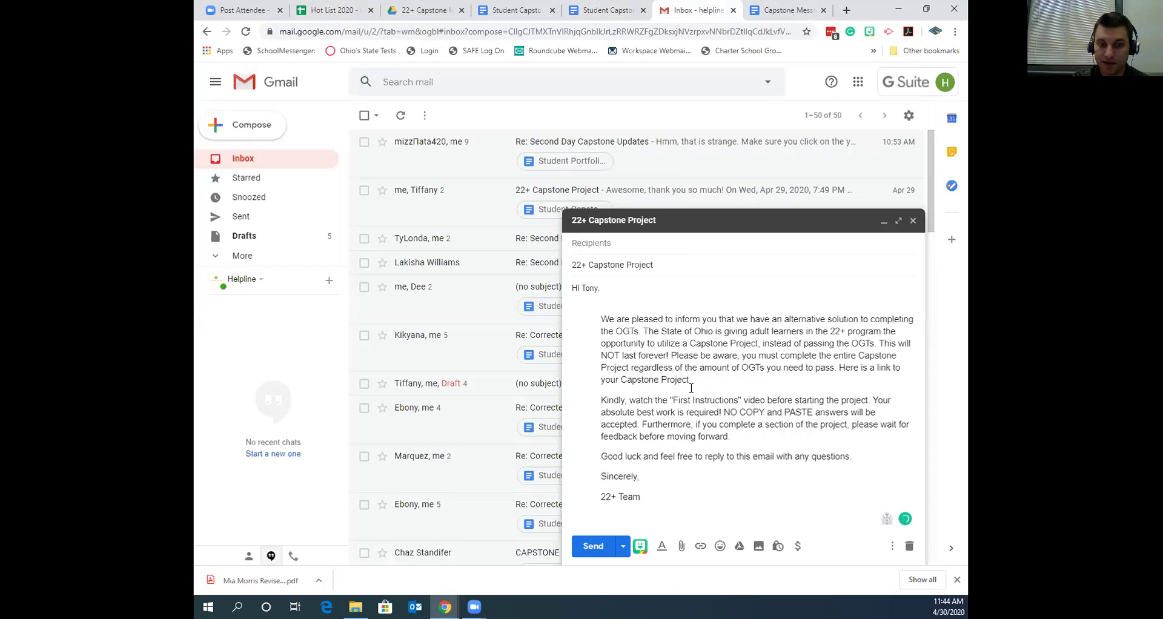
{"action": "key", "text": "ctrl+v"}
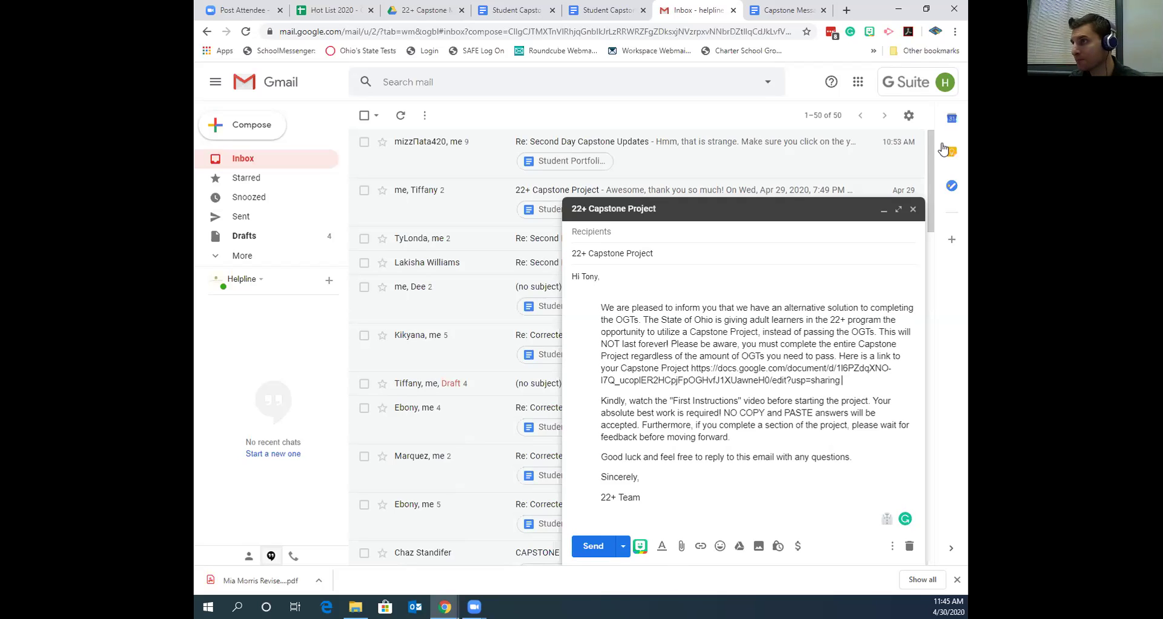
{"action": "left_click", "coordinate": [913, 209]}
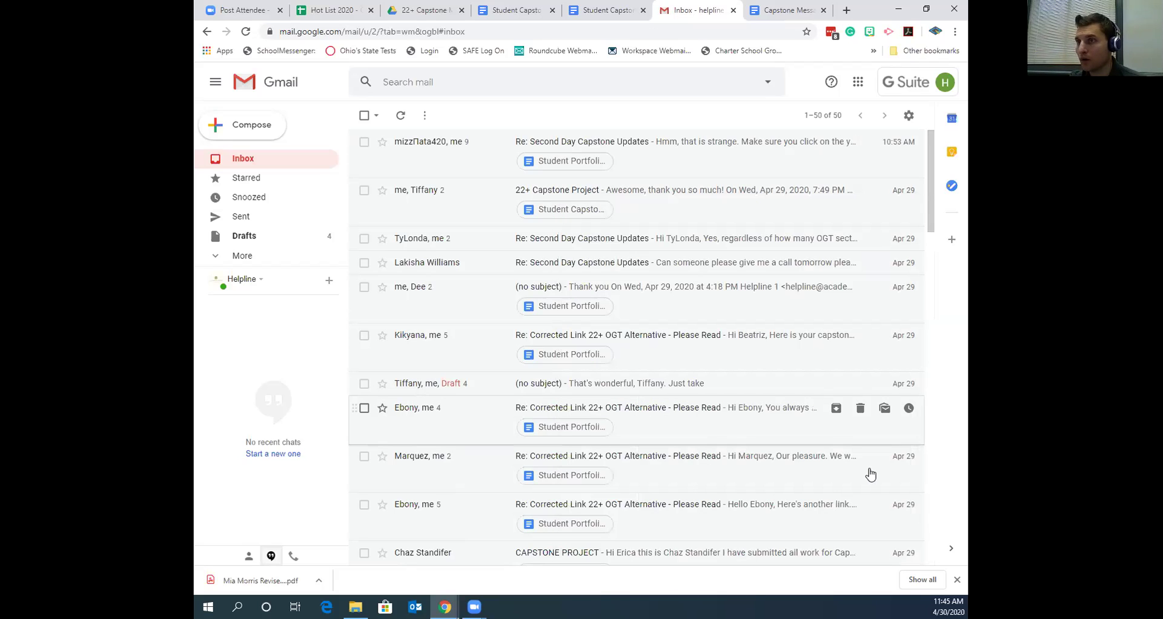